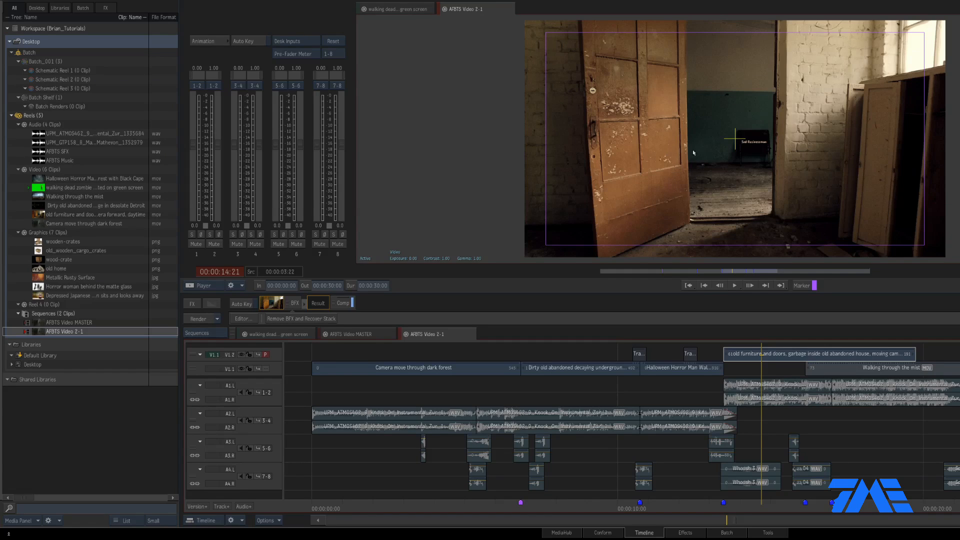
Preview the 'Camera move through dark forest' shot, then open its Batch FX Action setup
drag(767, 504, 785, 504)
drag(422, 504, 400, 503)
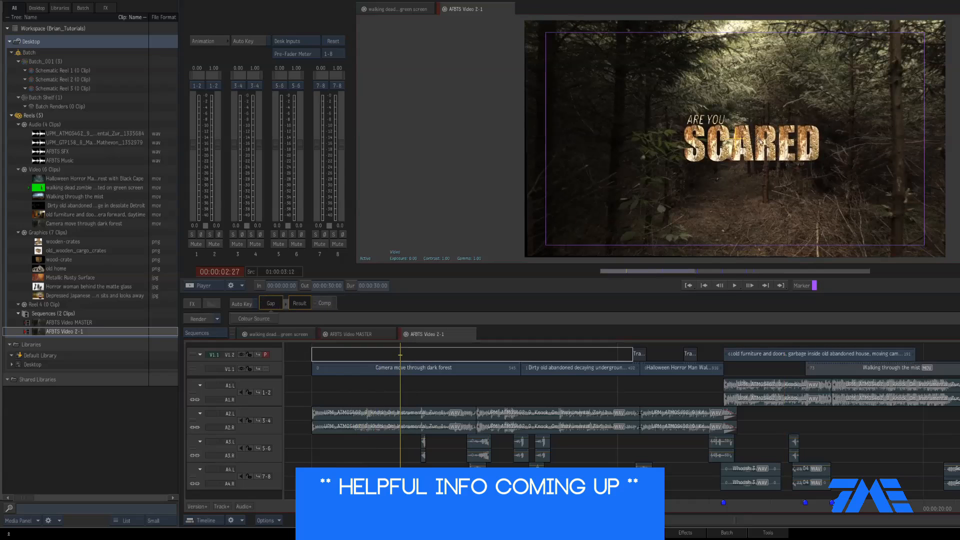
key(space)
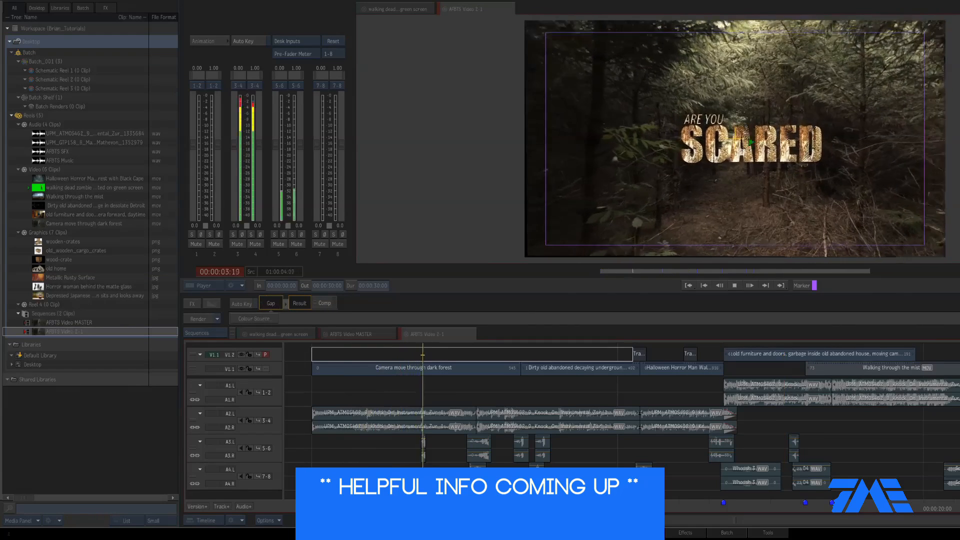
key(space)
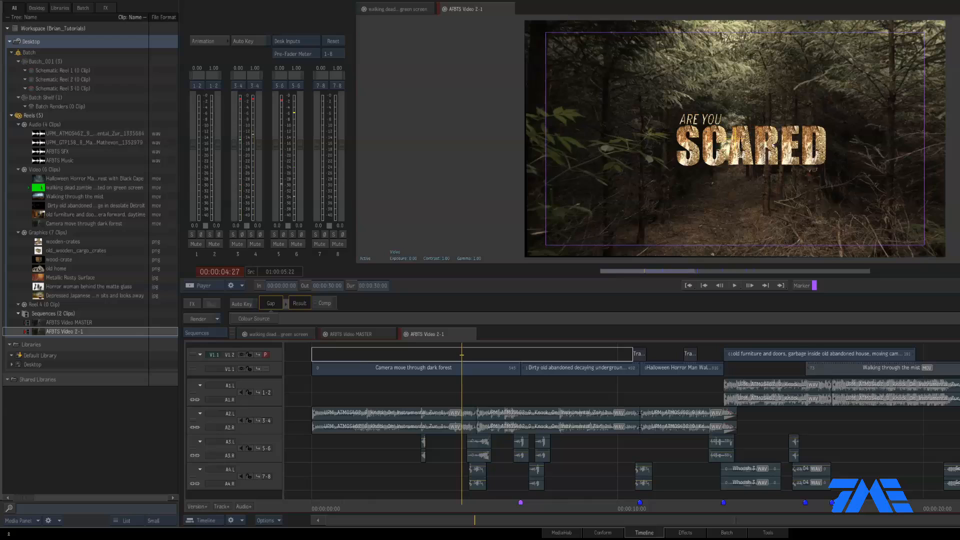
click(500, 368)
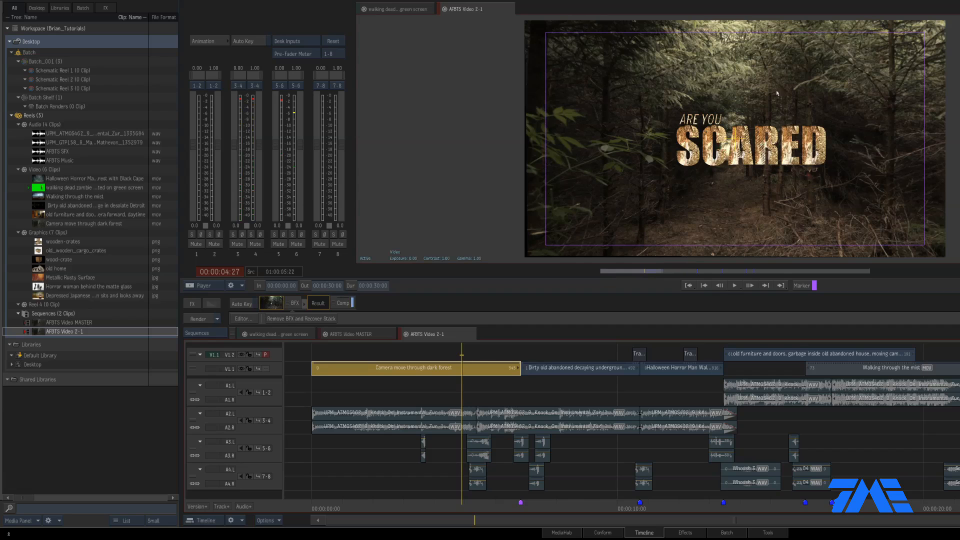
click(295, 303)
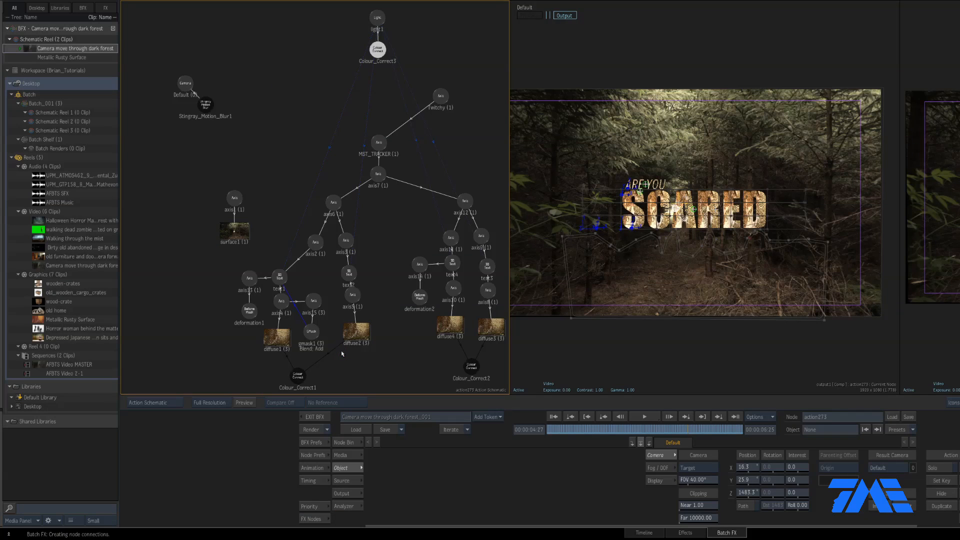
In the Priority Editor, set axis1's Z position to -2 and return to the timeline
click(312, 507)
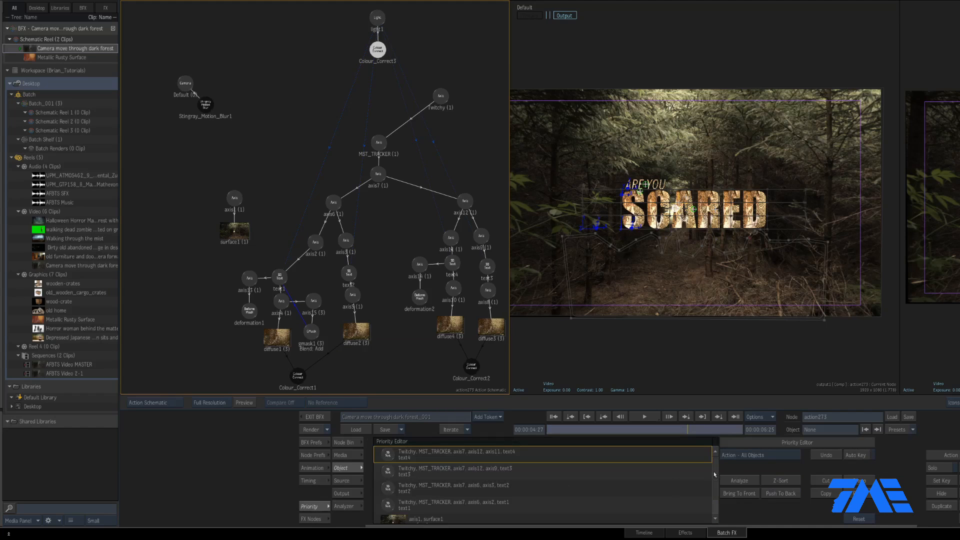
drag(715, 474, 719, 496)
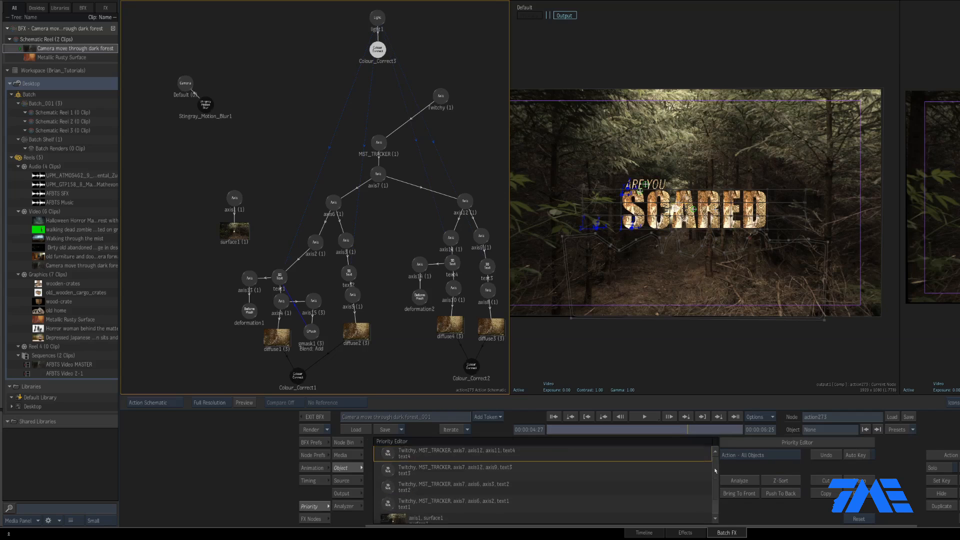
click(237, 199)
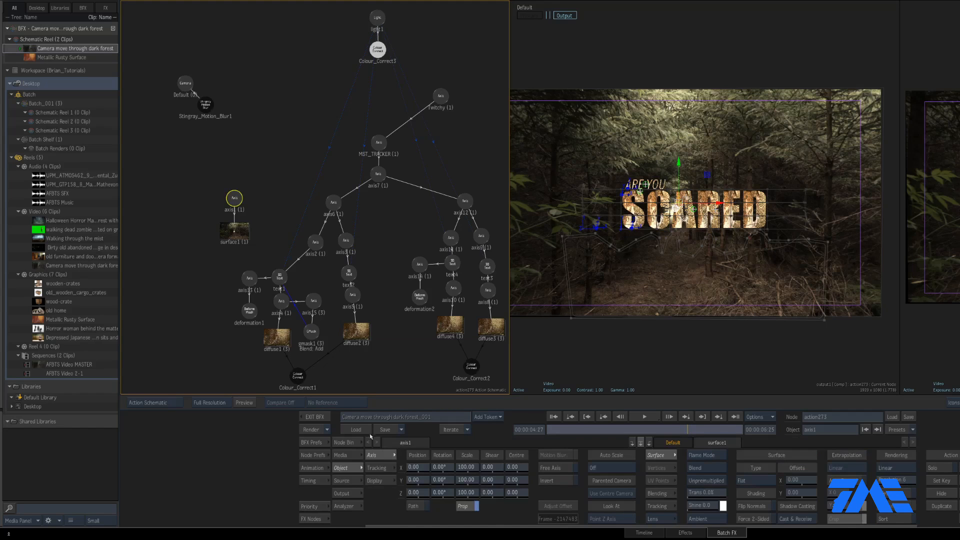
click(421, 494)
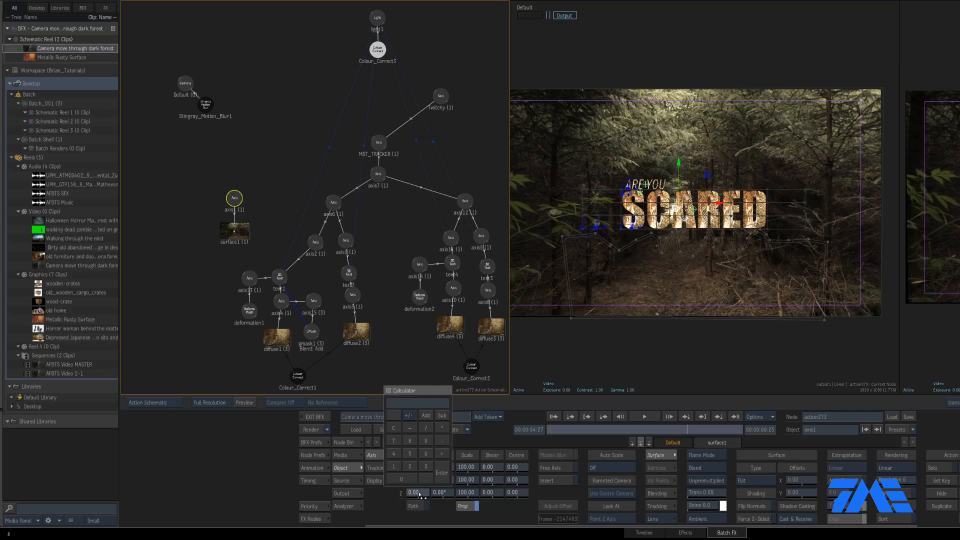
text(-2)
key(Return)
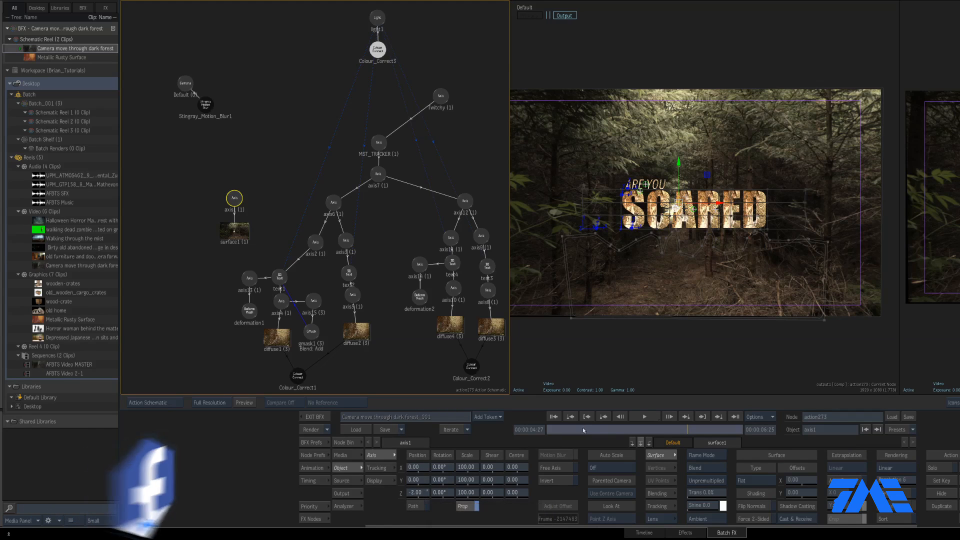
click(565, 430)
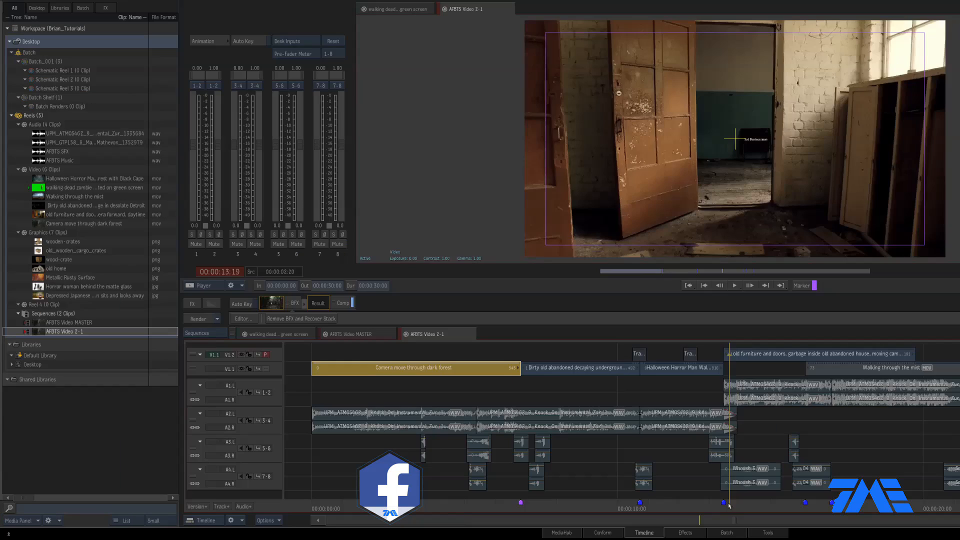
Open the abandoned-house clip's Batch FX setup in the Batch schematic view
click(769, 356)
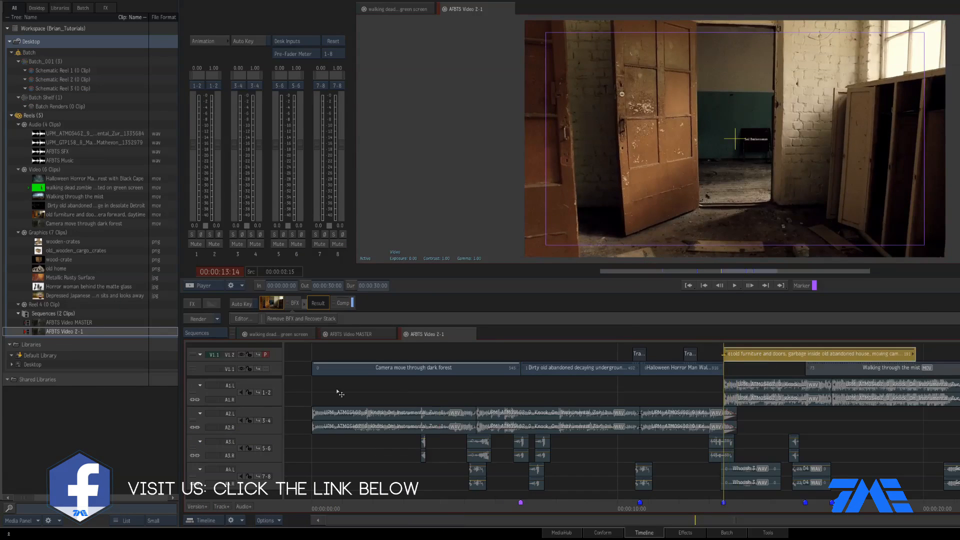
click(295, 304)
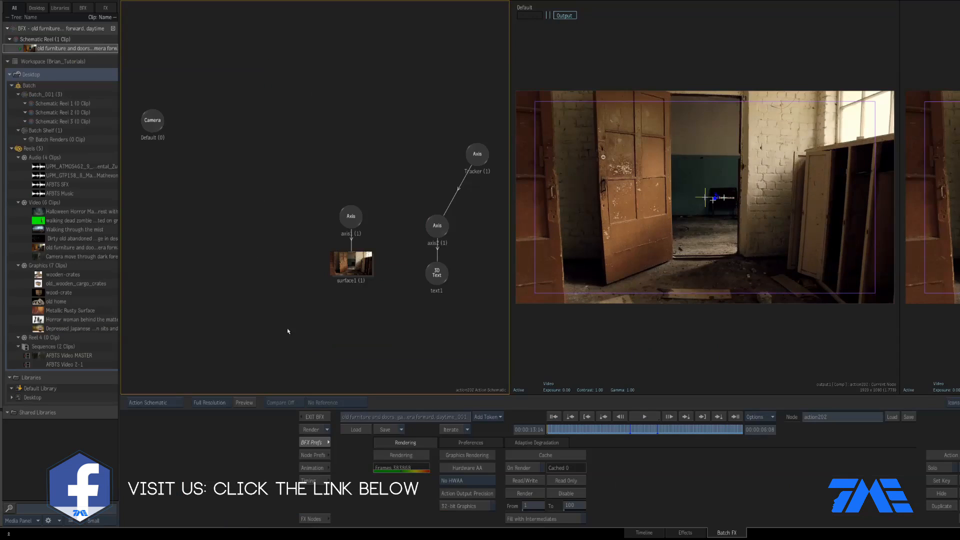
key(Escape)
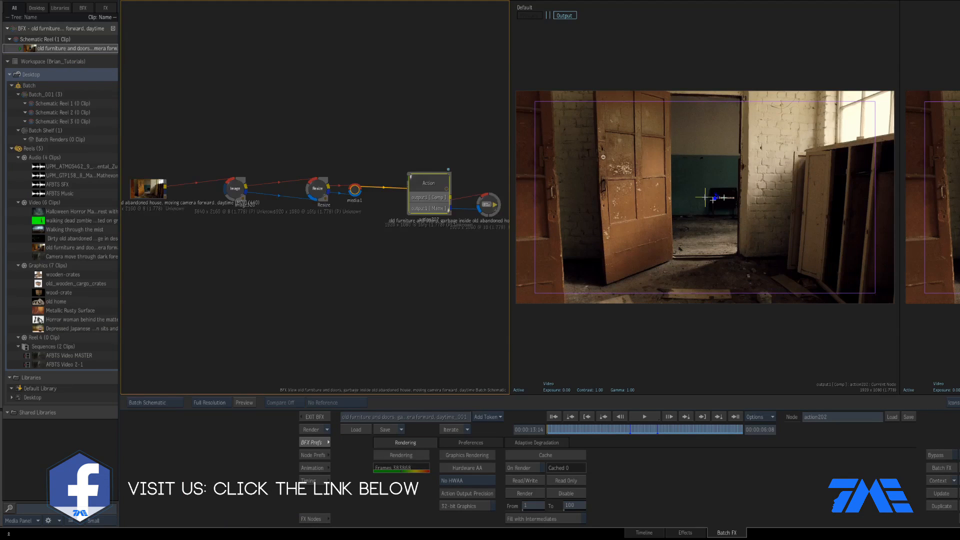
Drag the businessman JPG from the Graphics library into the schematic
click(42, 330)
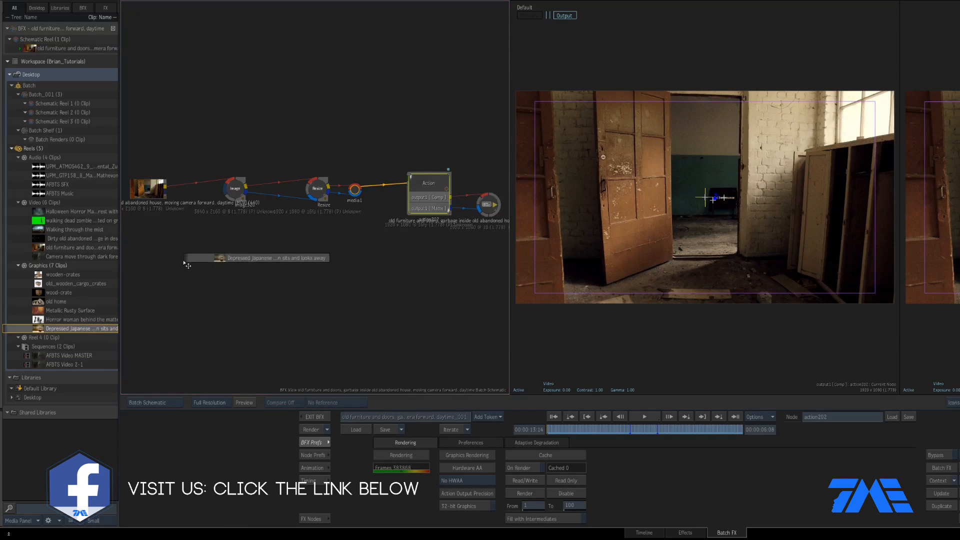
drag(207, 276, 206, 275)
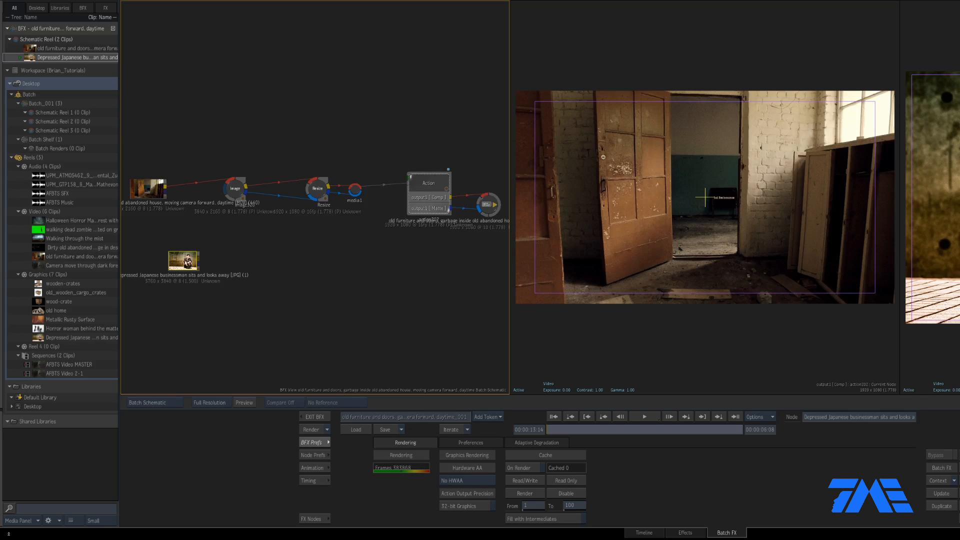
drag(197, 265, 192, 266)
click(314, 519)
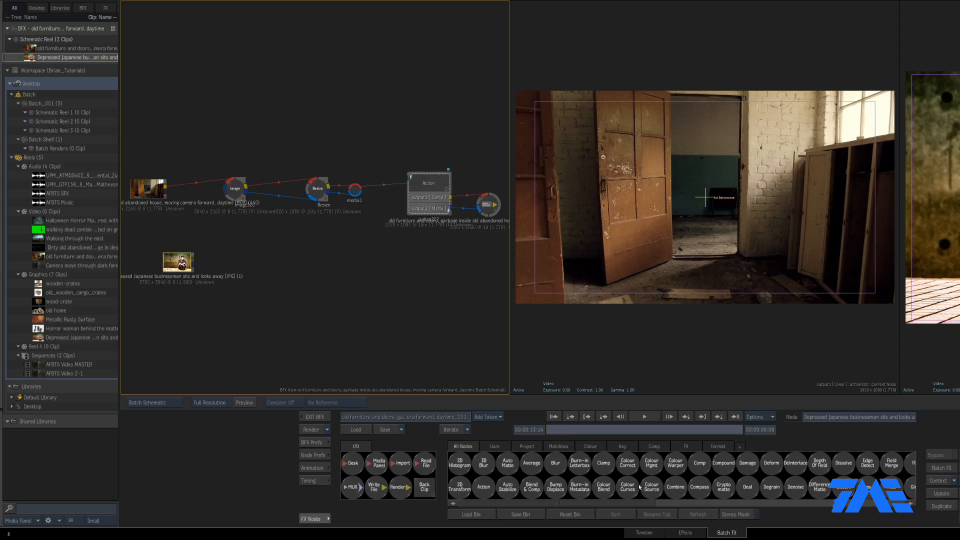
Drag a GMask node from the All Nodes bin and place it below the businessman photo
scroll(640, 488, right, 5)
drag(704, 478, 233, 288)
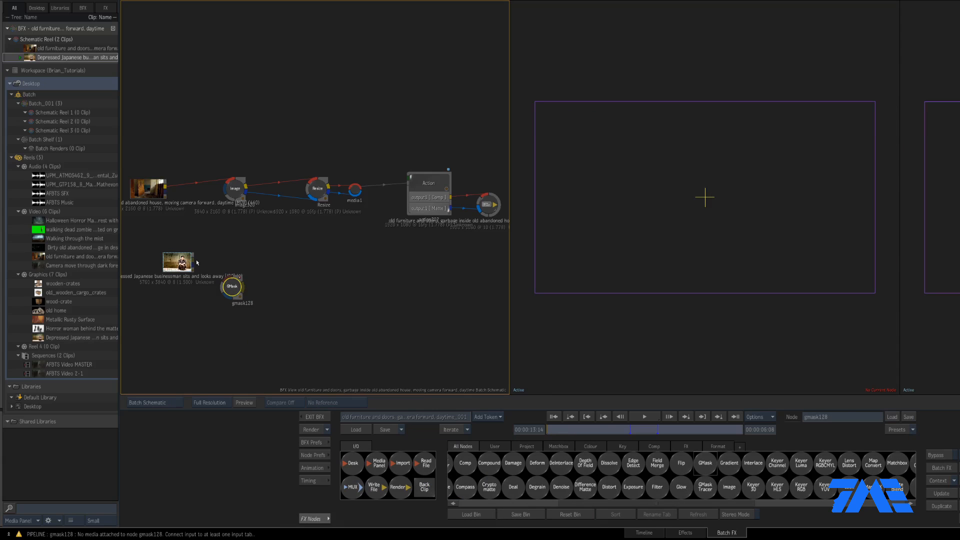
scroll(250, 264, up, 3)
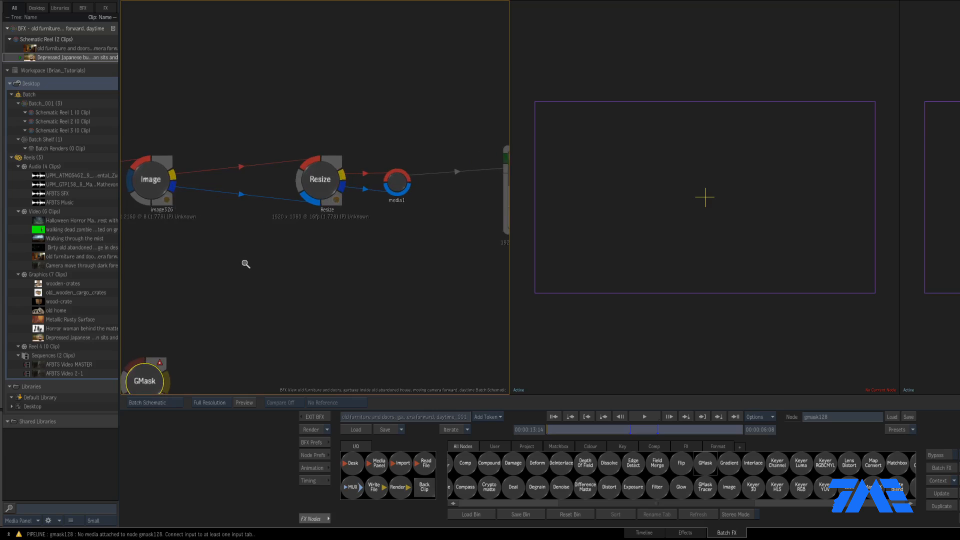
drag(233, 266, 340, 218)
click(350, 216)
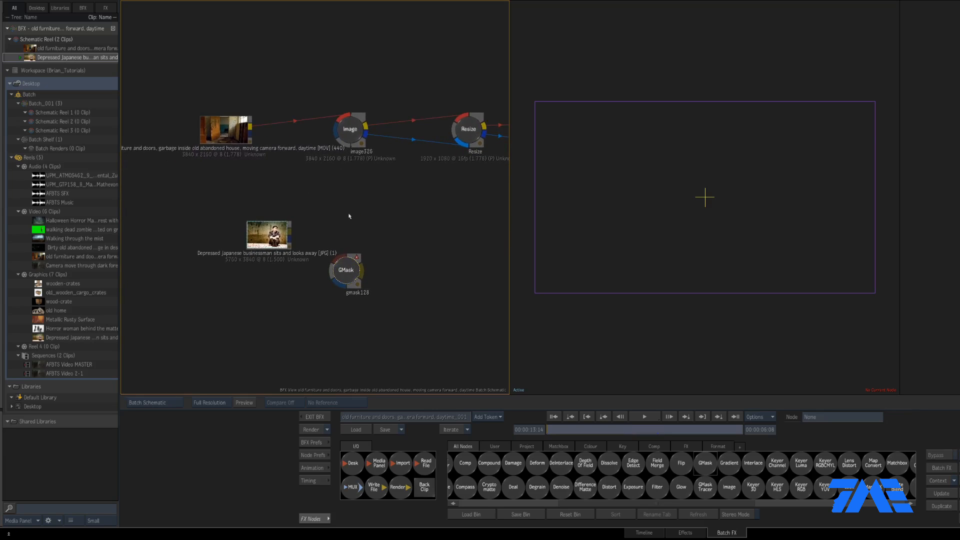
scroll(358, 214, up, 4)
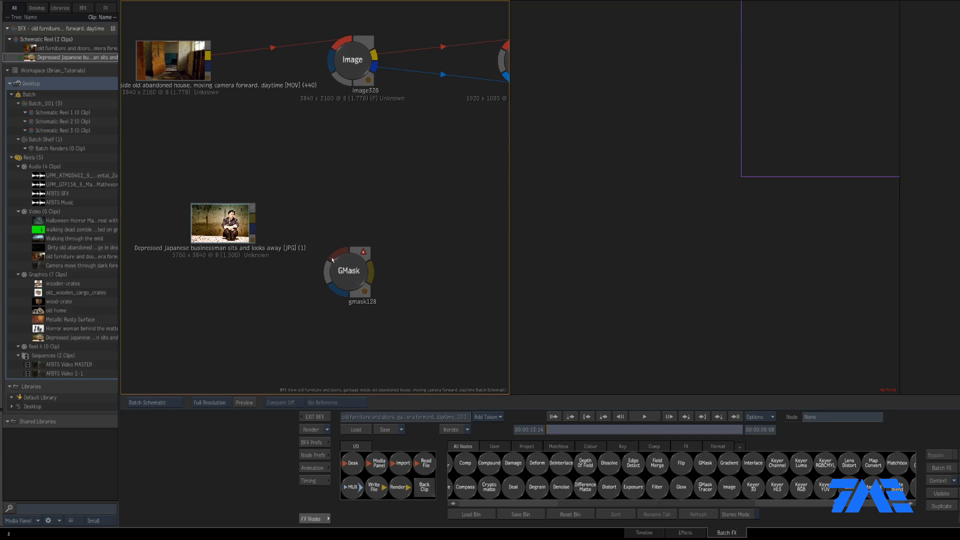
drag(348, 275, 352, 281)
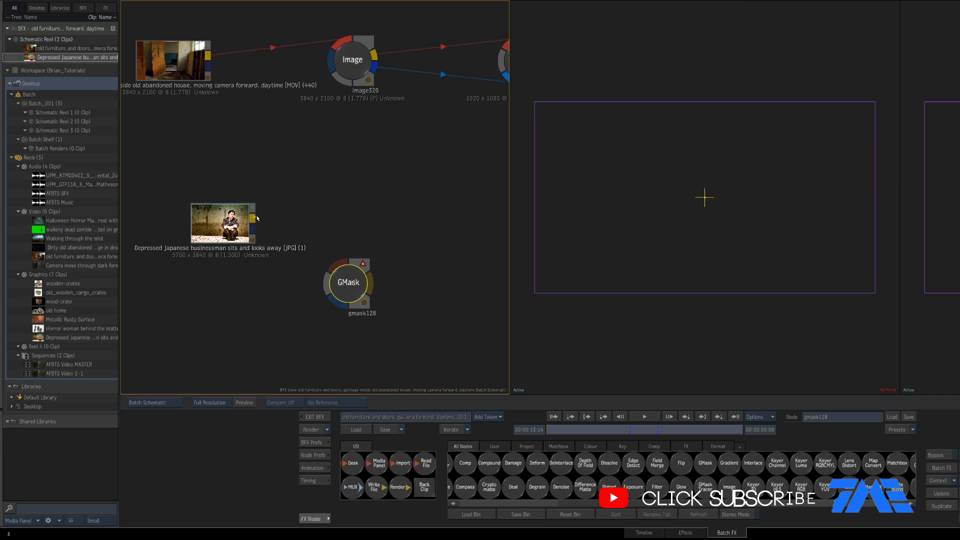
Connect the businessman photo's output into the GMask node's front input
drag(257, 219, 333, 271)
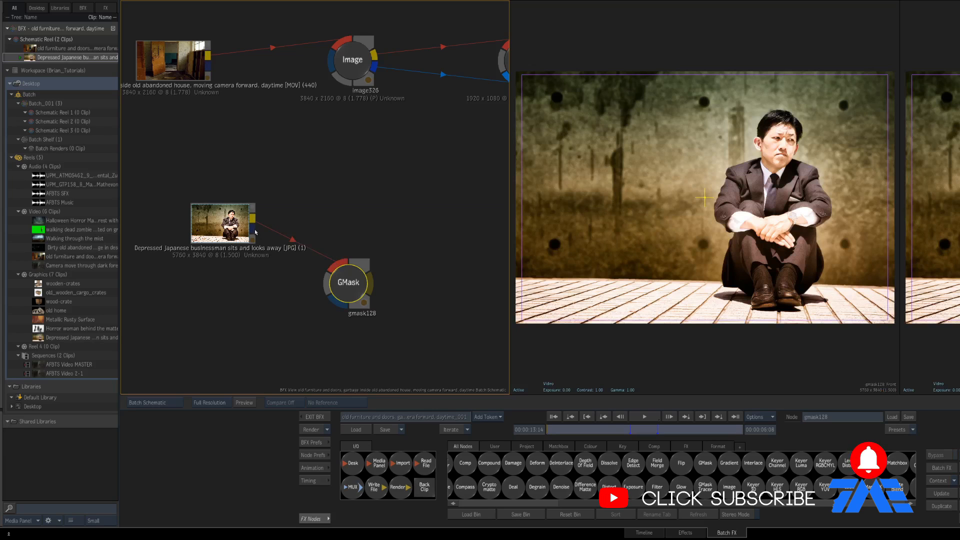
drag(255, 231, 357, 284)
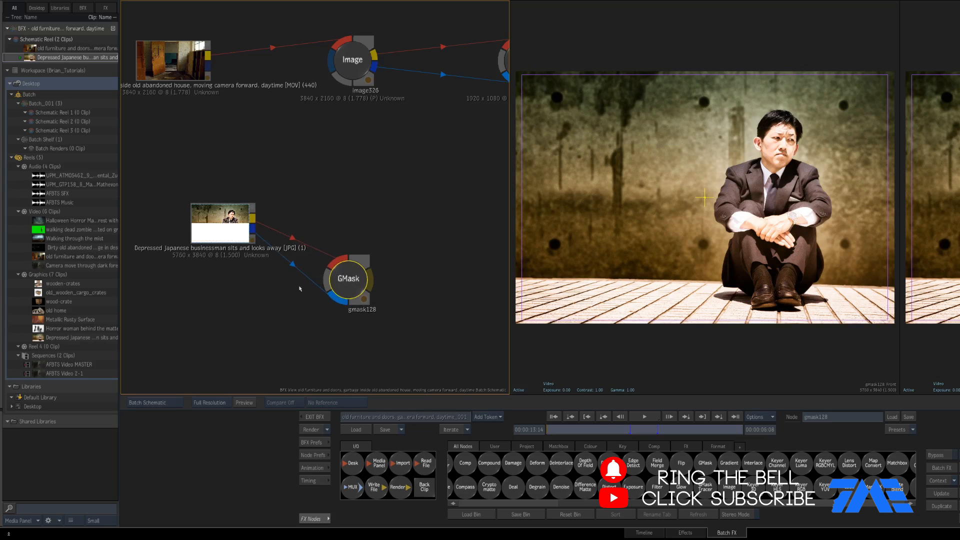
click(150, 403)
mouse_move(198, 523)
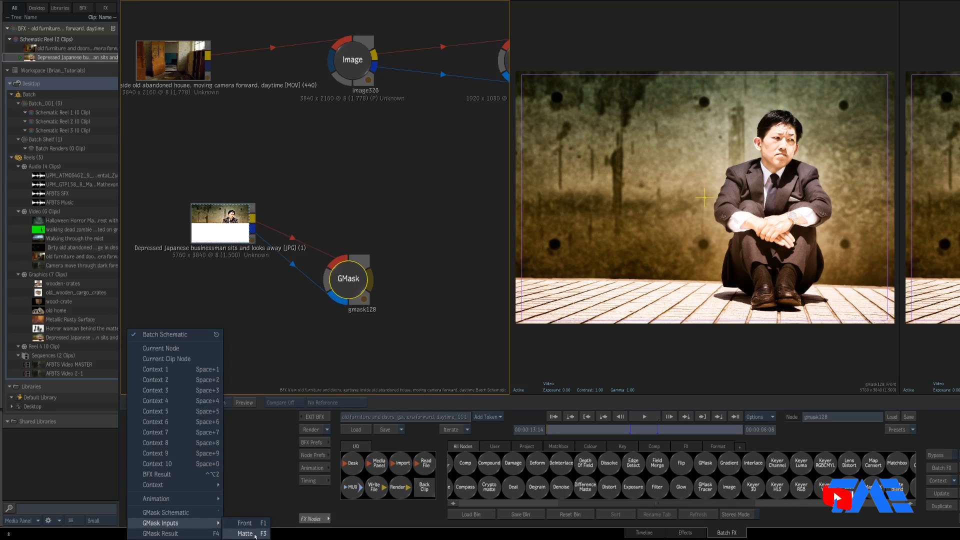
click(352, 280)
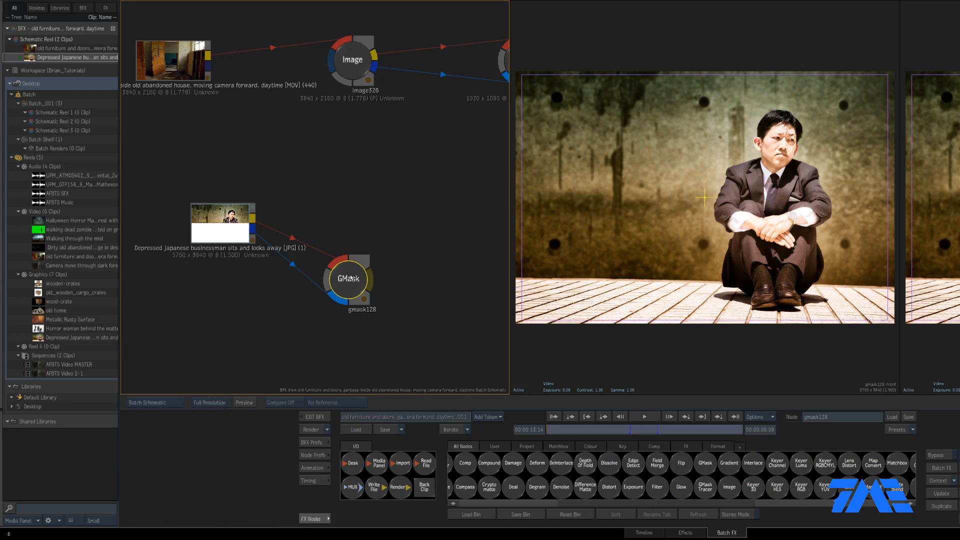
View the GMask's inputs, confirming the matte is plain white, then return to the Front image
click(648, 231)
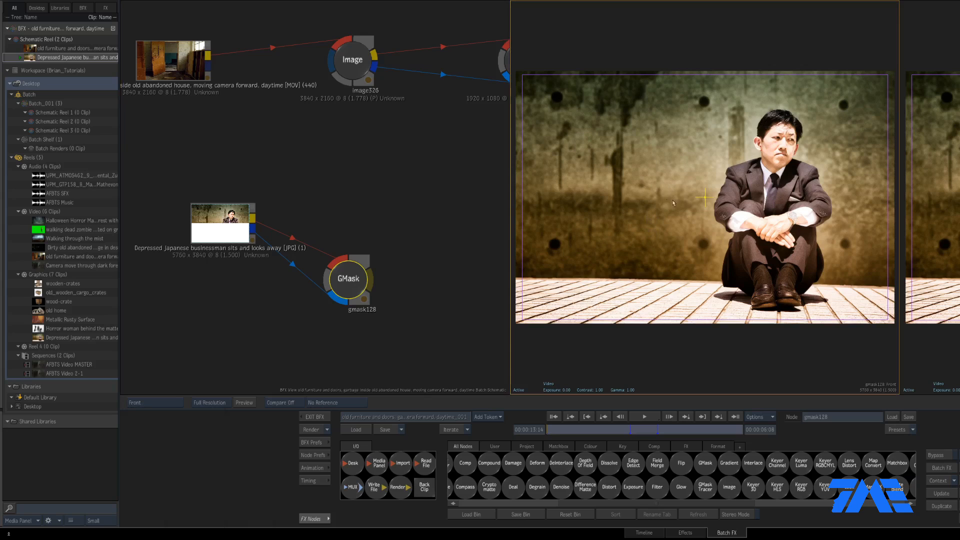
key(F3)
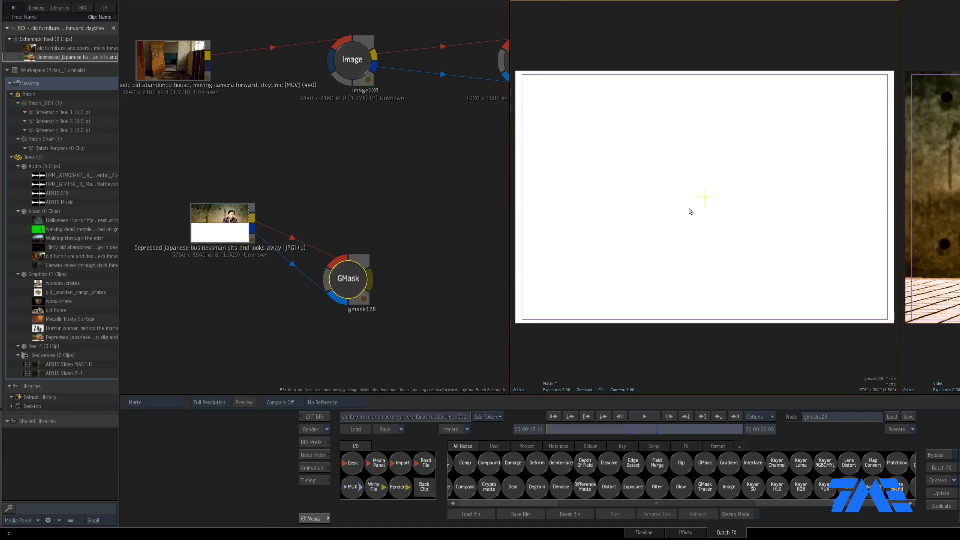
key(F1)
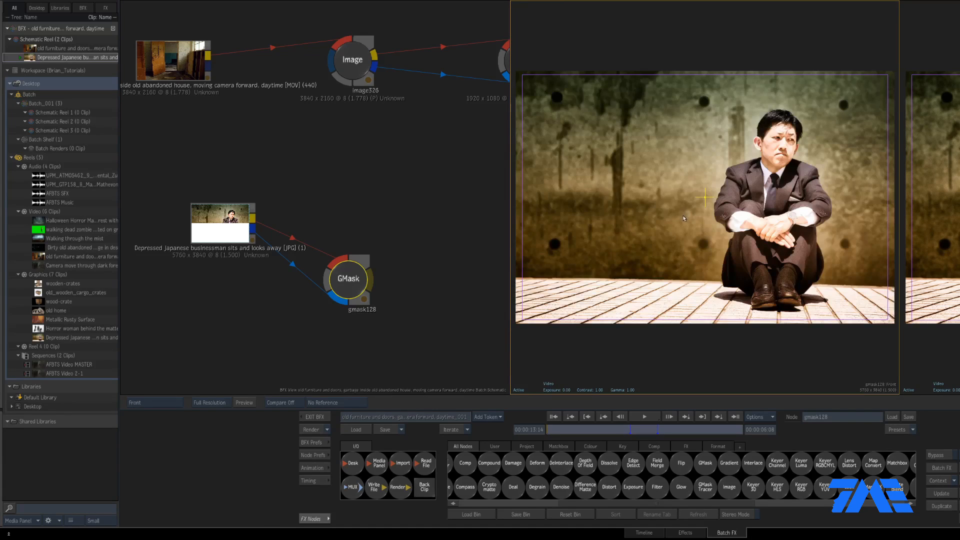
drag(448, 255, 343, 248)
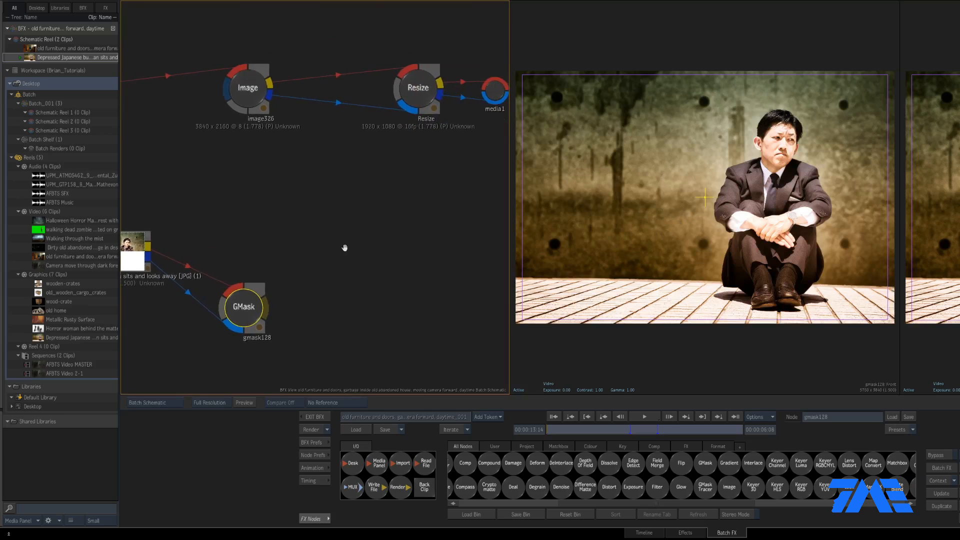
Wire gmask128 into the Action's media2 input and open the GMask editor
key(f)
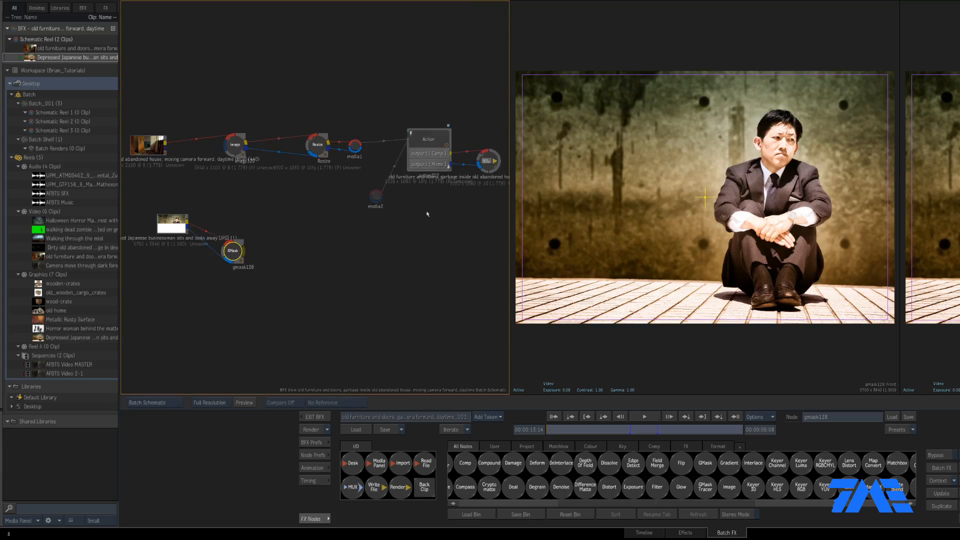
click(374, 200)
drag(375, 197, 282, 229)
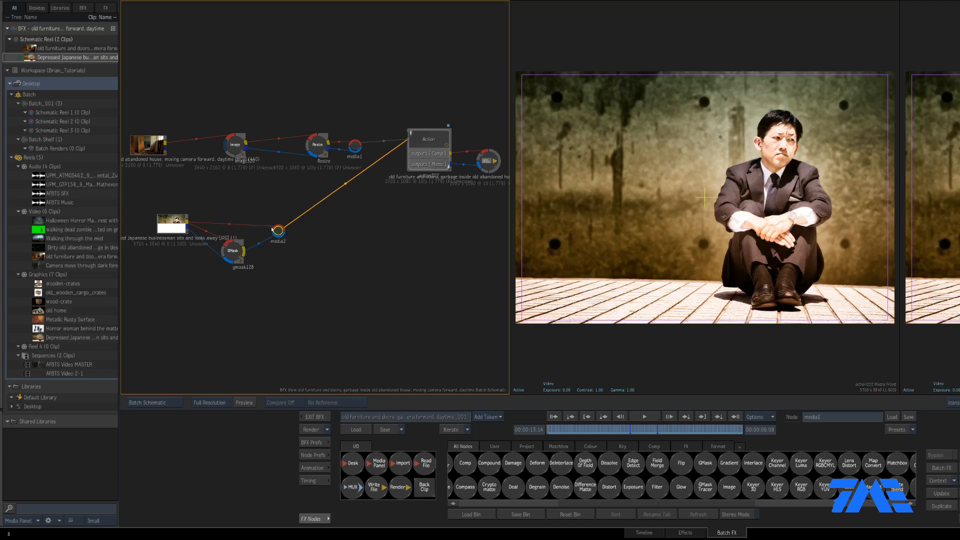
click(241, 253)
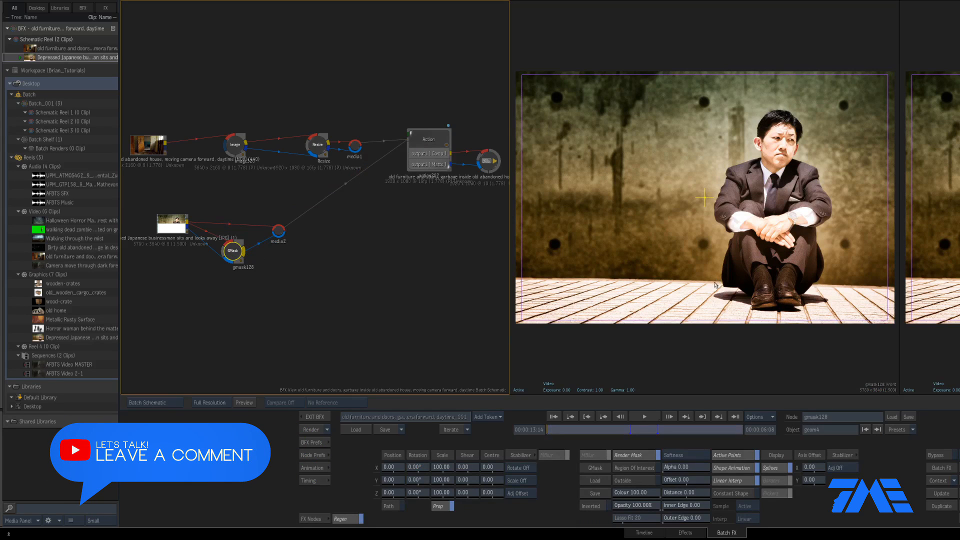
Add a new mask shape, geom5, and zoom the viewer in on the businessman's face
key(F3)
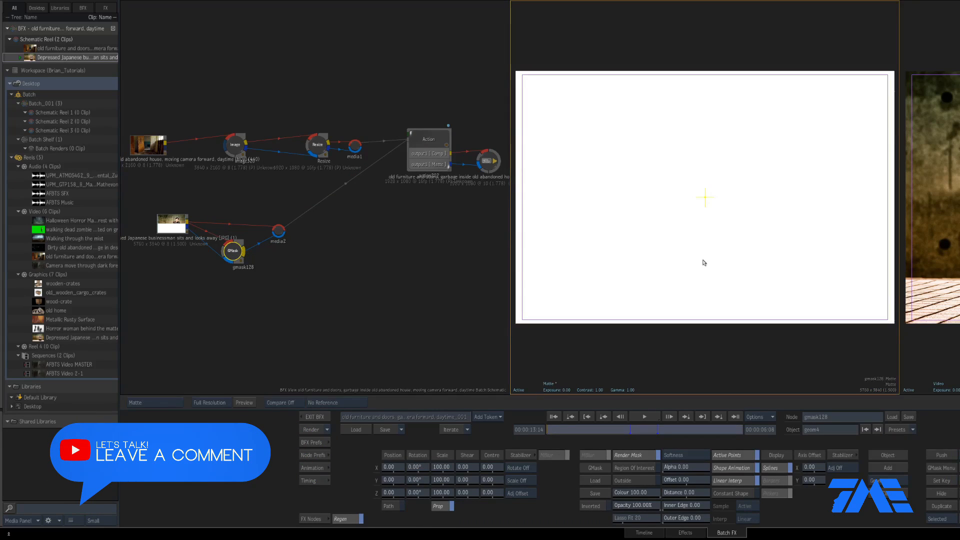
key(F1)
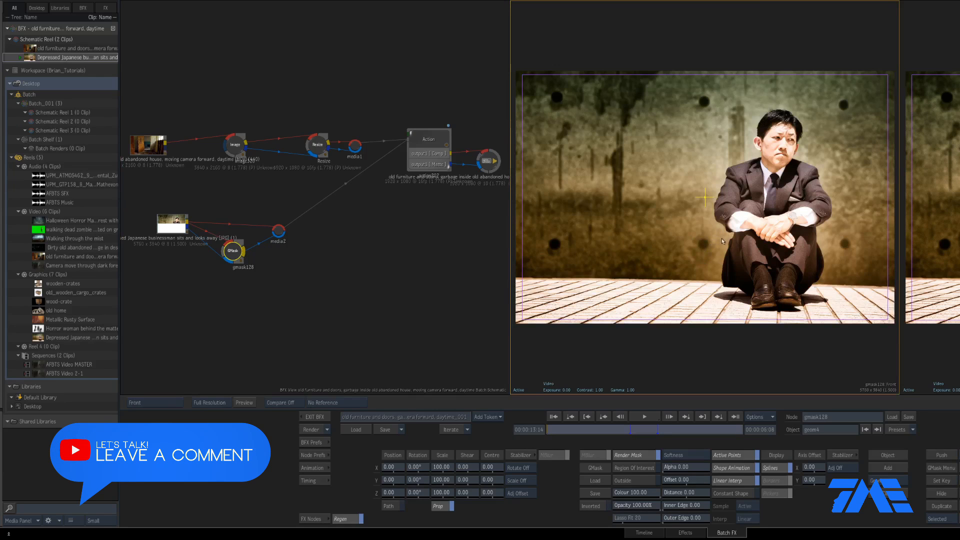
click(792, 259)
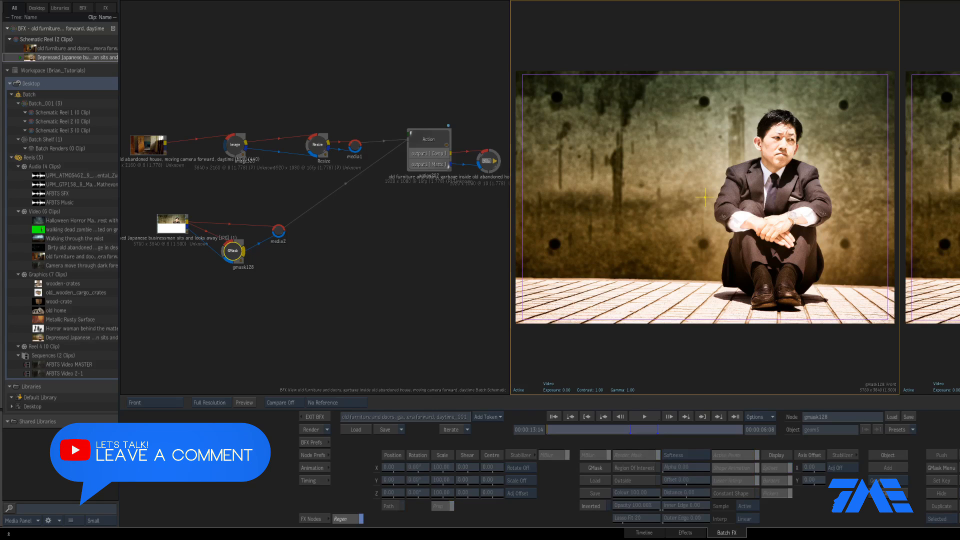
drag(788, 125, 890, 163)
drag(800, 190, 708, 226)
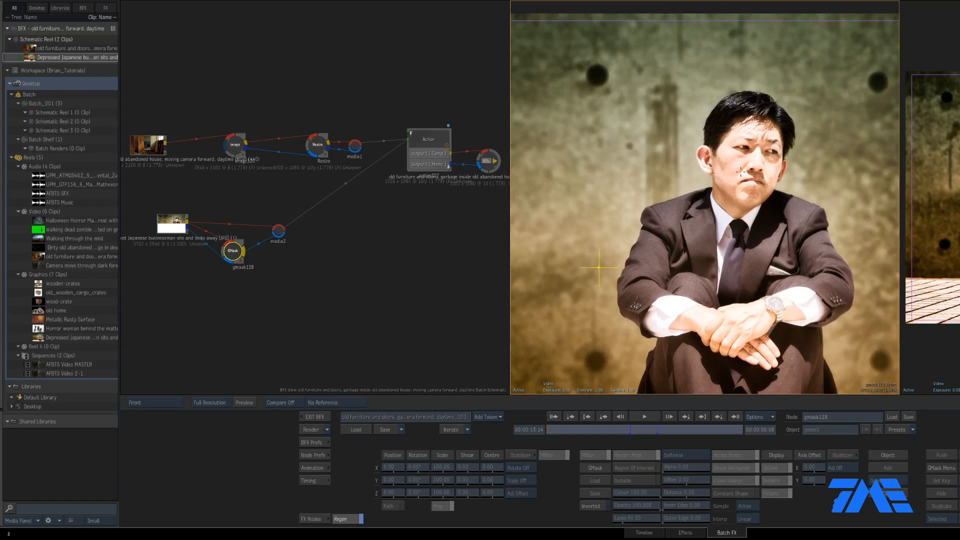
Draw the mask from the man's hairline around his suit and shoes, closing it at his head
scroll(758, 125, up, 3)
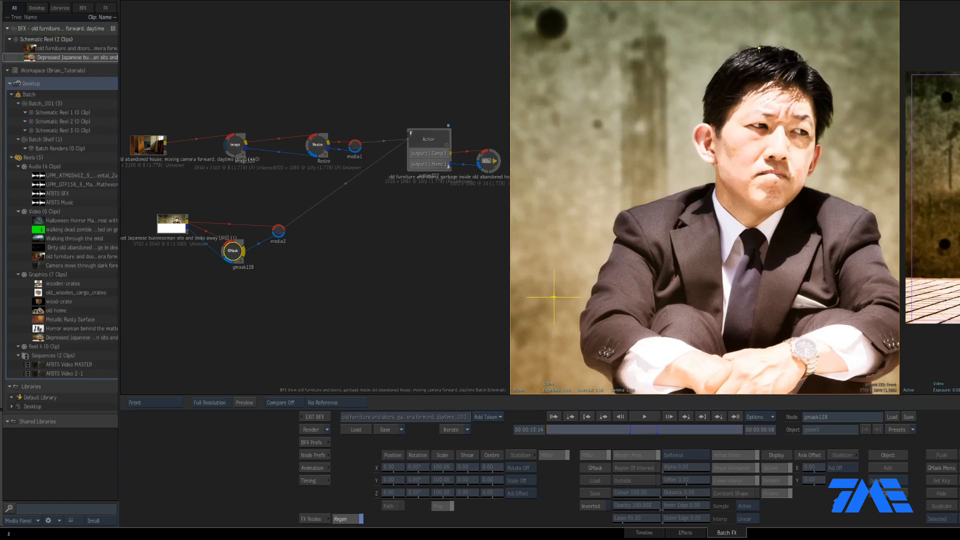
mouse_move(759, 48)
mouse_down()
mouse_move(737, 53)
mouse_move(704, 93)
mouse_move(706, 124)
mouse_move(691, 135)
mouse_move(715, 183)
mouse_move(637, 205)
mouse_move(617, 223)
mouse_move(587, 307)
mouse_move(589, 365)
mouse_move(569, 214)
mouse_move(560, 220)
mouse_move(572, 225)
mouse_move(566, 213)
mouse_move(563, 224)
mouse_move(559, 218)
mouse_move(599, 249)
mouse_move(571, 376)
mouse_move(574, 237)
mouse_move(616, 237)
mouse_move(654, 269)
mouse_move(655, 298)
mouse_move(718, 297)
mouse_move(728, 284)
mouse_move(793, 294)
mouse_move(789, 259)
mouse_up()
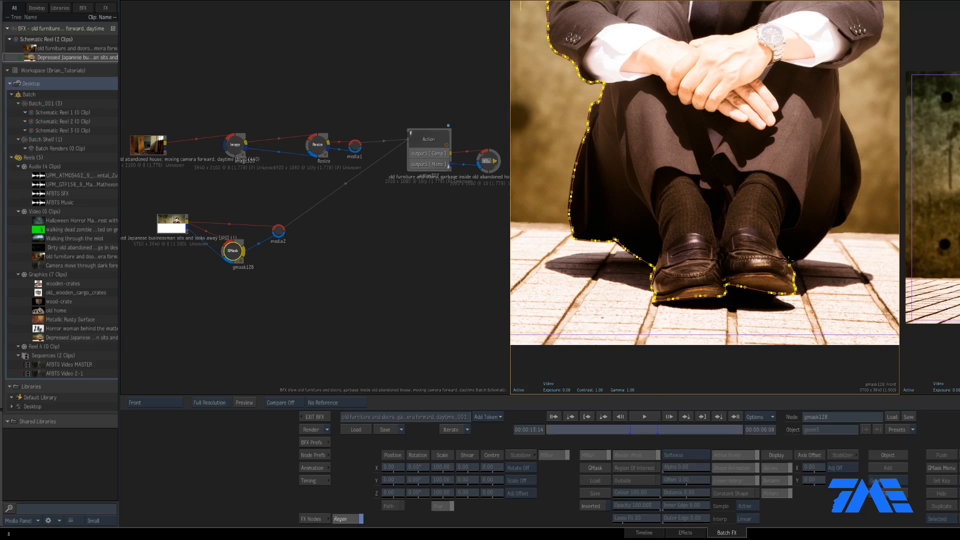
mouse_move(631, 125)
mouse_down()
mouse_move(627, 103)
mouse_move(572, 83)
mouse_up()
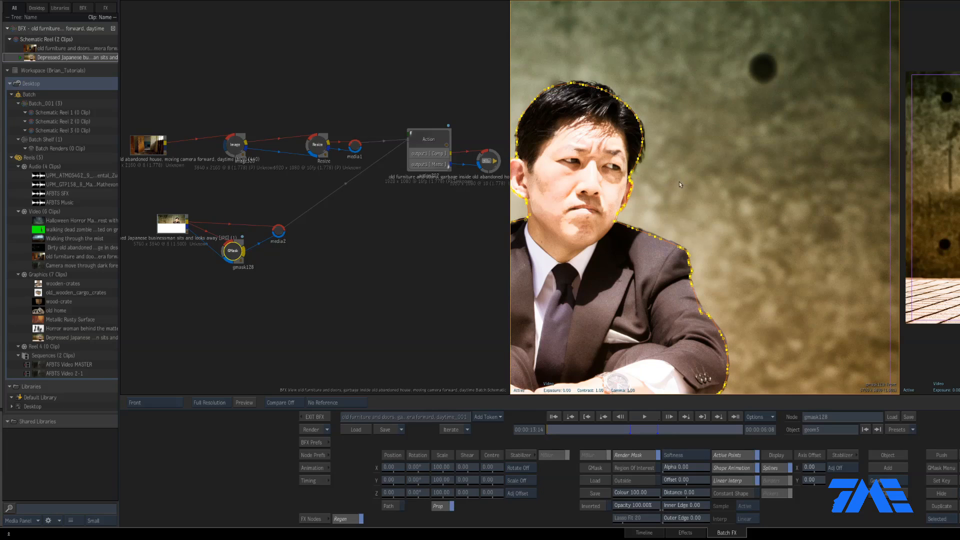
In the Matte view, set the mask's Outside Colour to 0
key(Home)
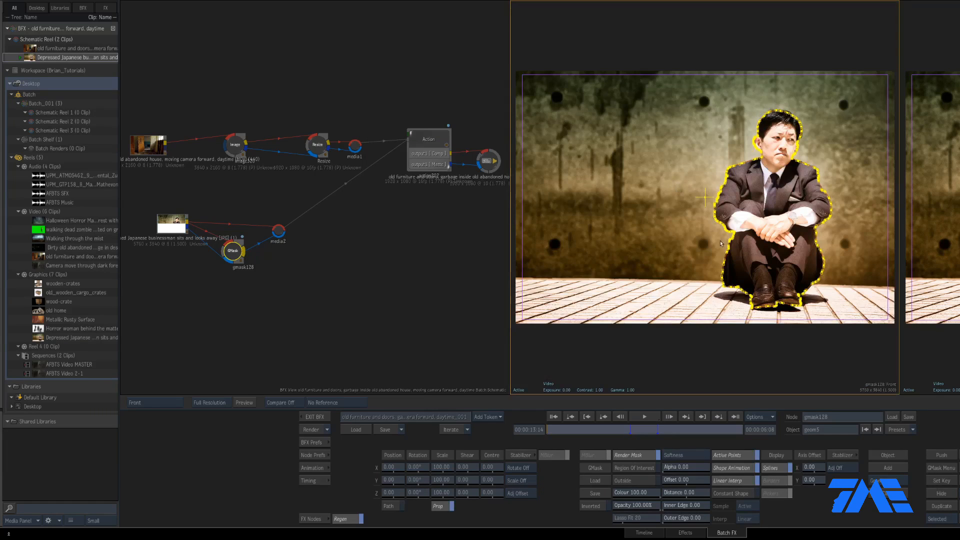
key(F3)
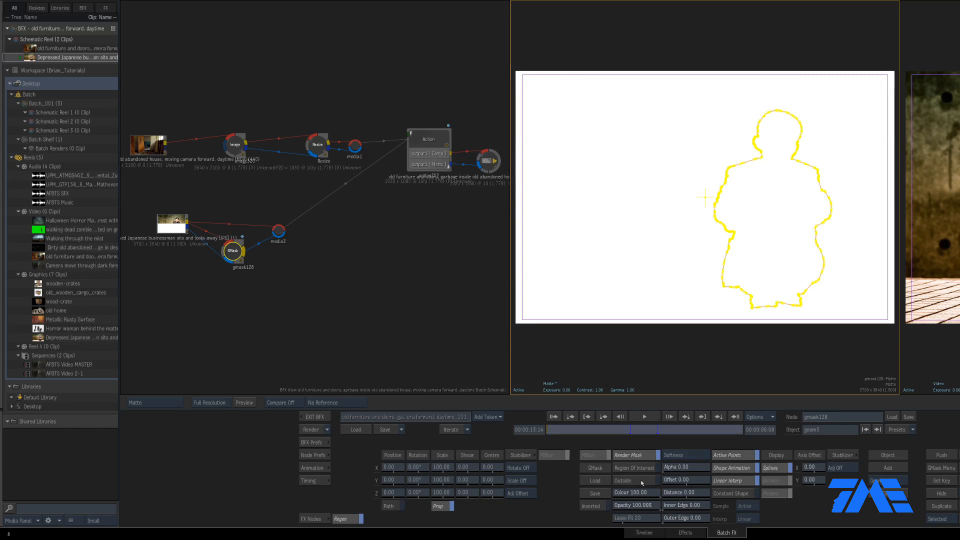
click(657, 494)
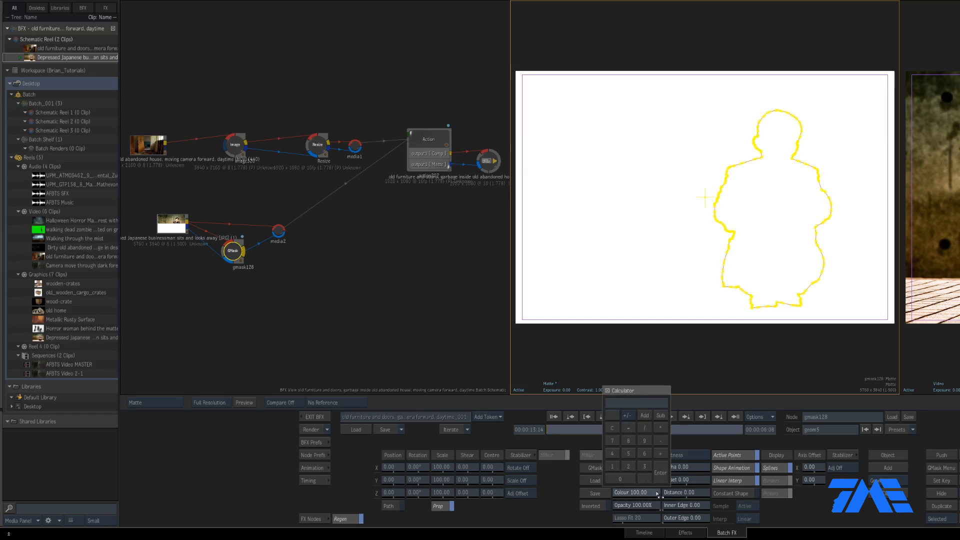
key(Return)
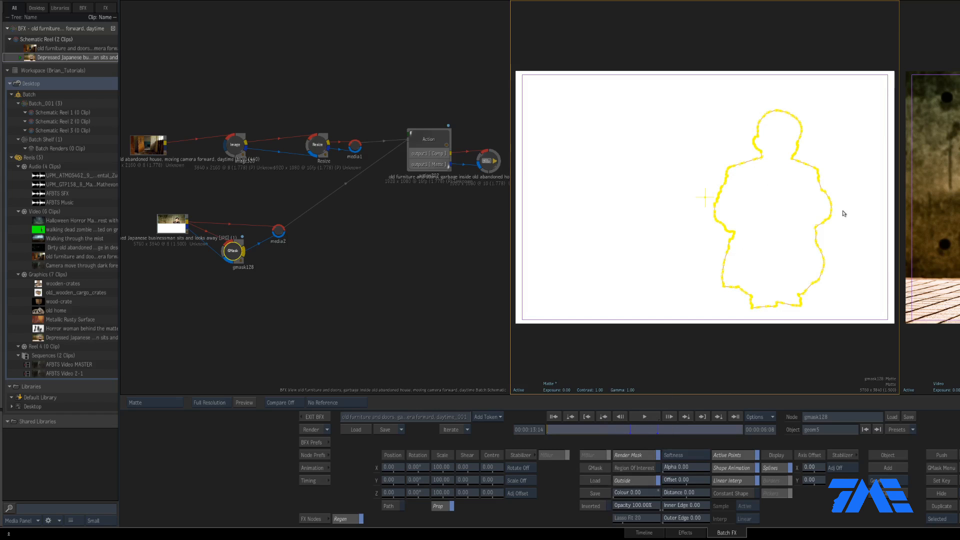
key(F4)
Show the GMask Result in the viewer and open the Action node for editing
click(156, 402)
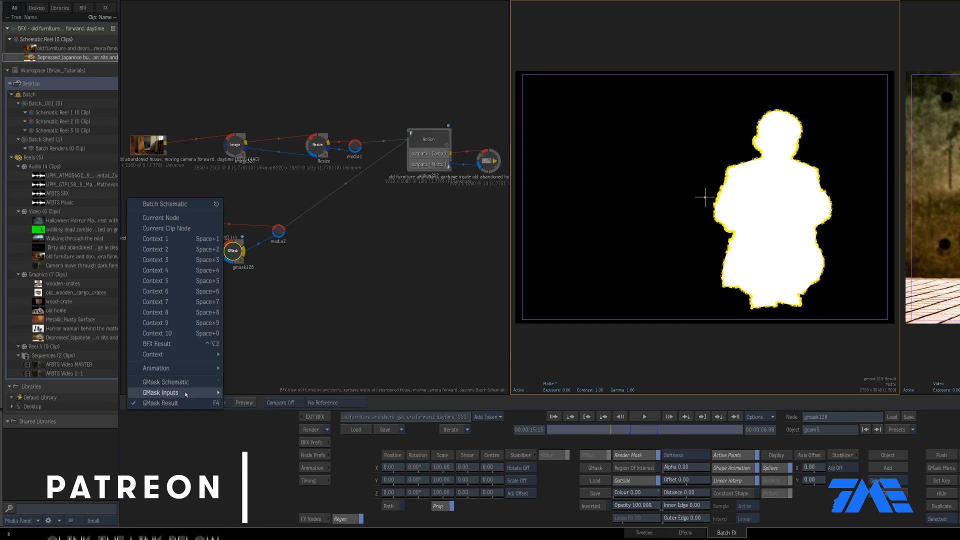
mouse_move(185, 394)
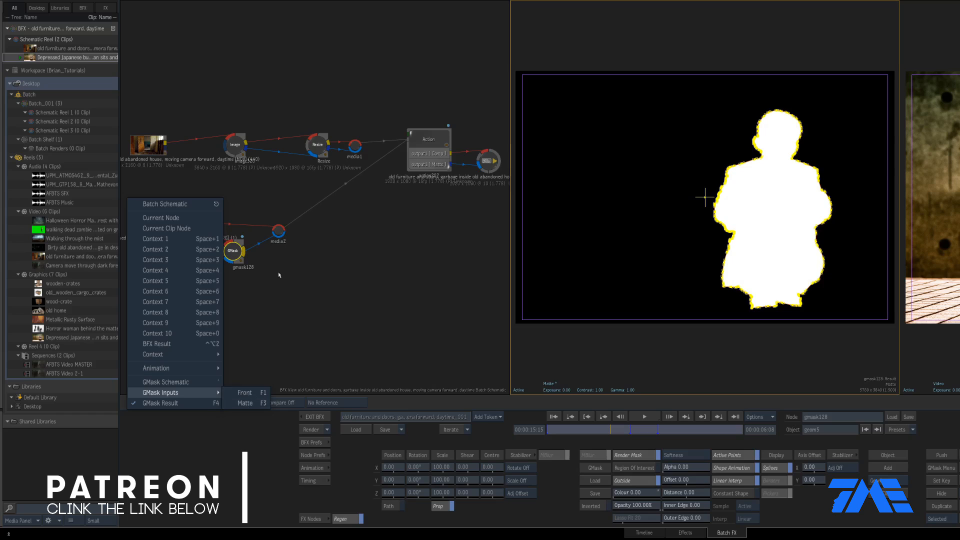
click(234, 249)
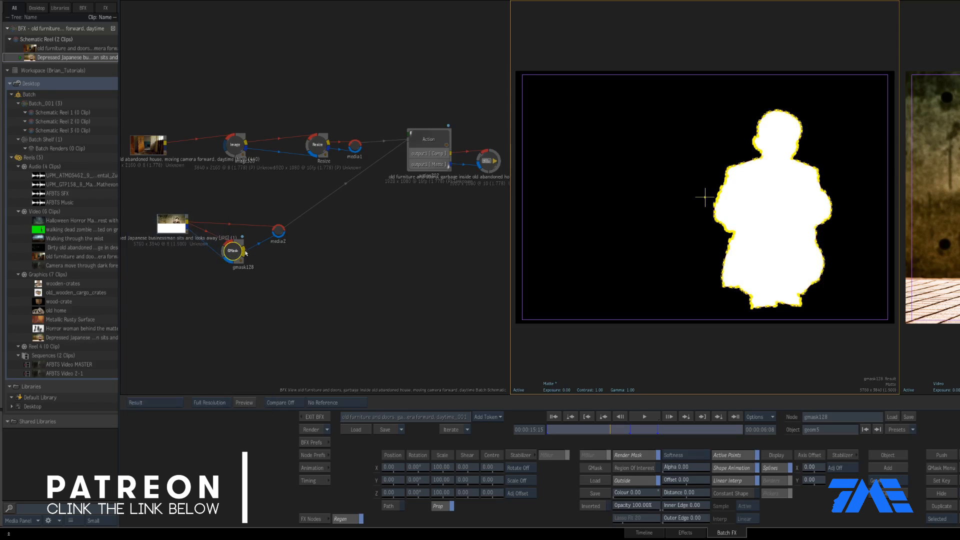
double_click(435, 152)
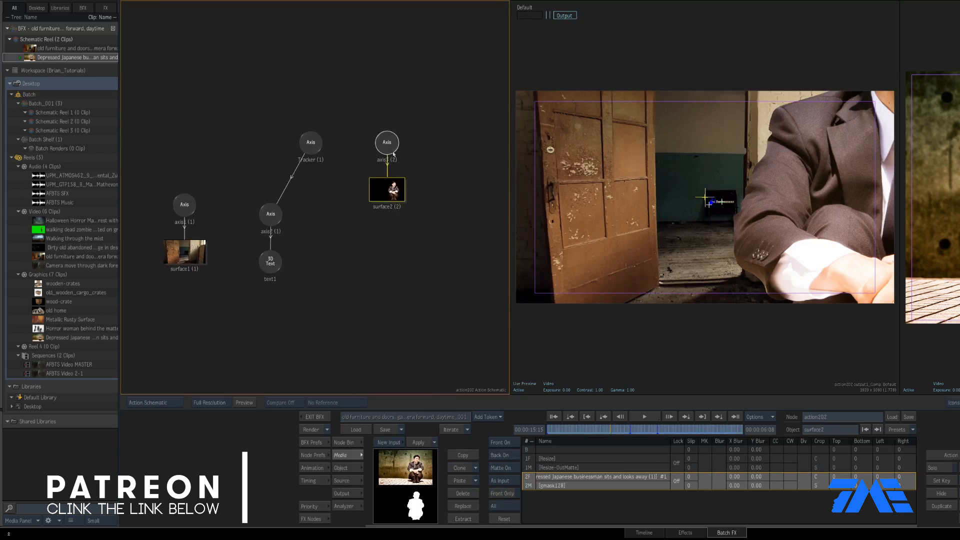
Using axis3, scale the businessman surface down to about 20% and move him up and right
click(393, 153)
drag(474, 468, 400, 467)
drag(514, 467, 378, 533)
drag(661, 322, 640, 249)
At timecode 00:00:13:14, reposition the man up and right, then select the Tracker axis
drag(541, 436, 534, 438)
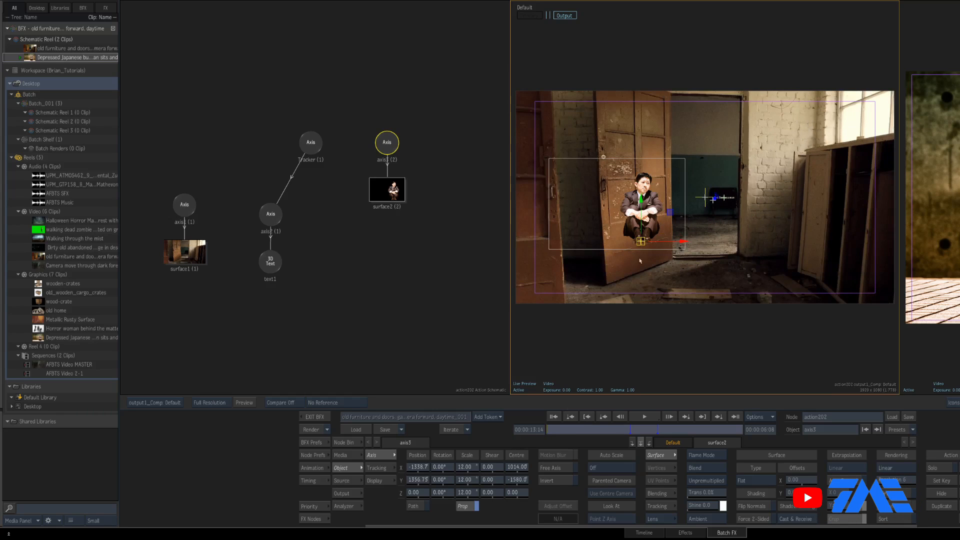
drag(640, 241, 655, 231)
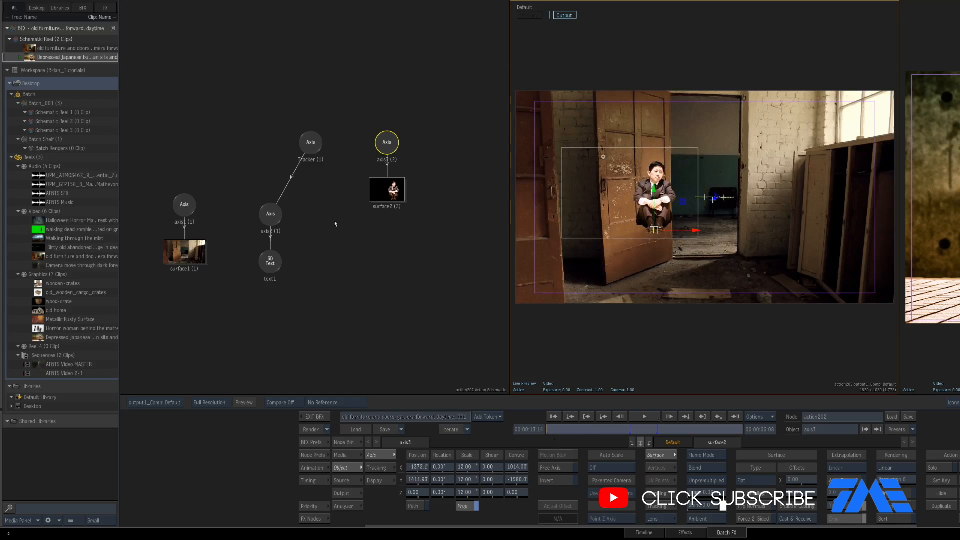
click(316, 160)
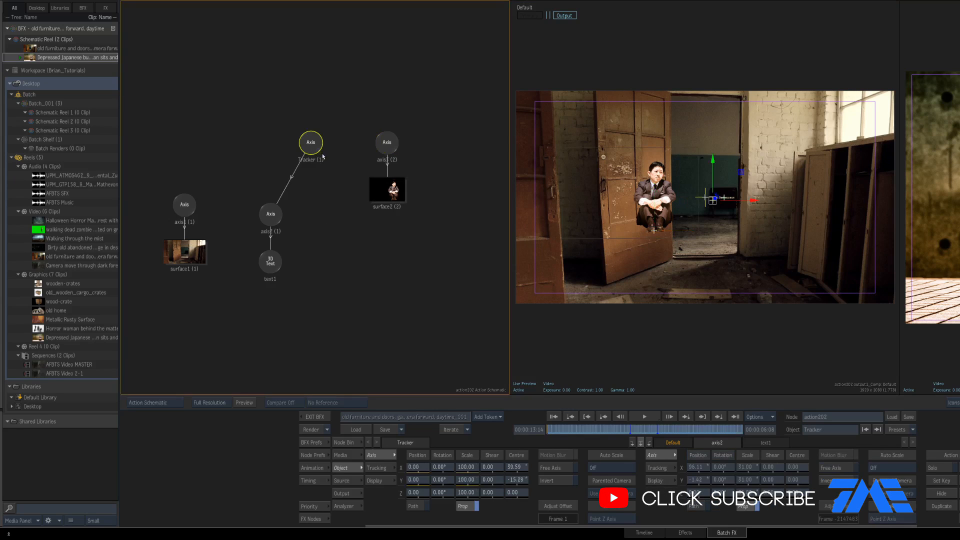
Add an Axis node from the Node Bin above axis2 and rename it Sad_Tracker
click(736, 192)
scroll(736, 191, up, 3)
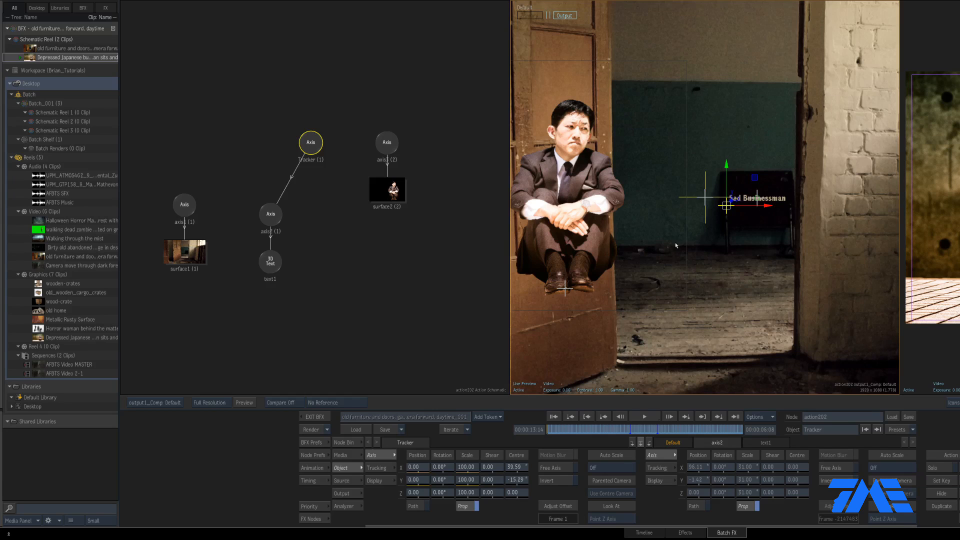
click(384, 153)
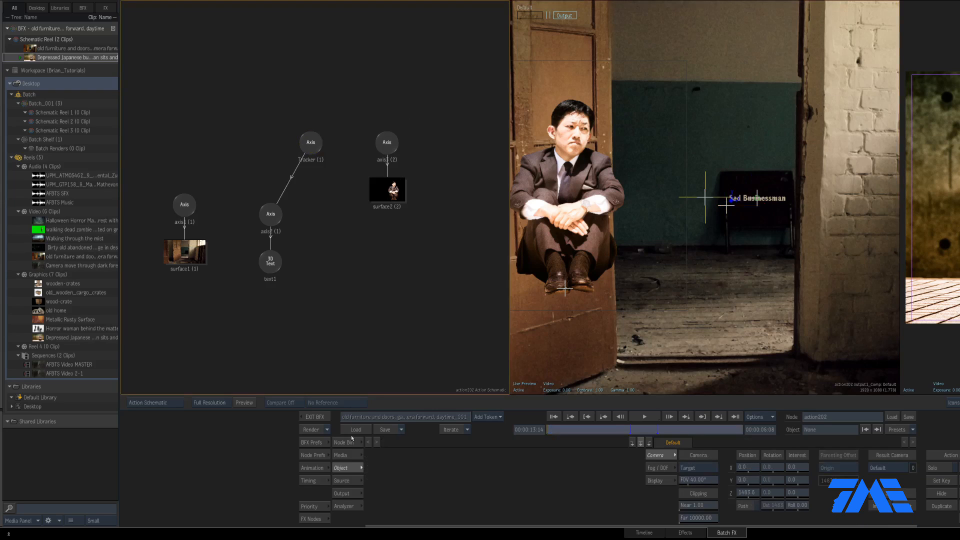
drag(647, 467, 398, 80)
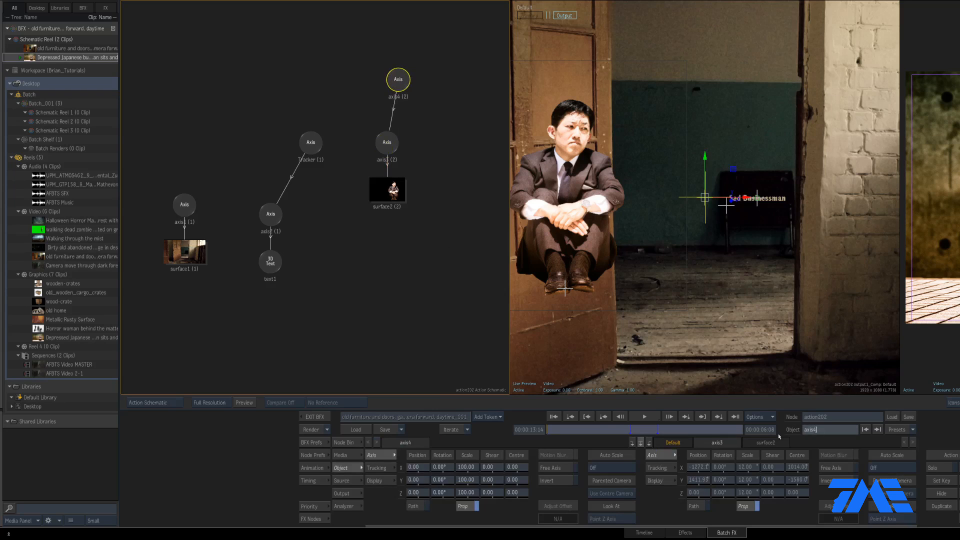
click(821, 431)
text(Sad_Tracker)
key(Return)
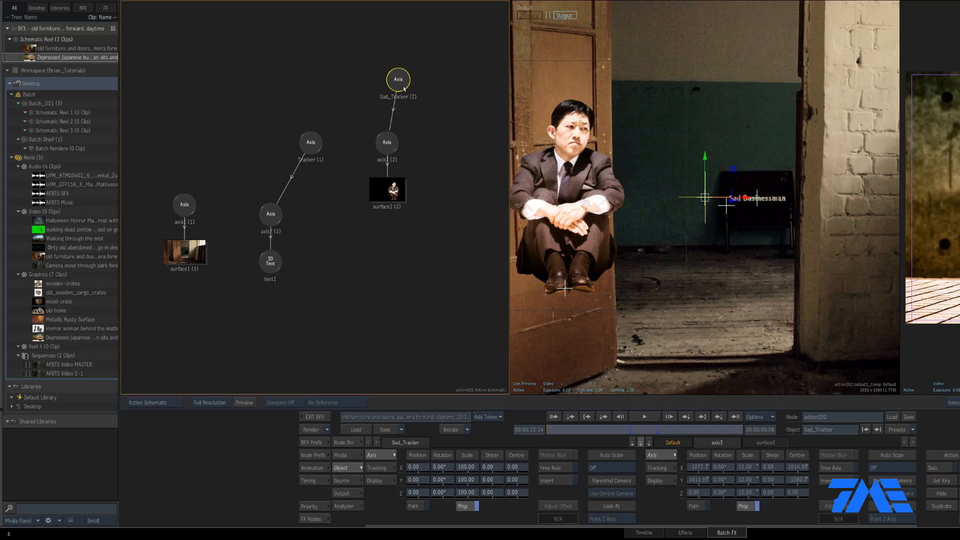
Show Sad_Tracker's tracking options and leave the tracker without tracking anything
click(374, 469)
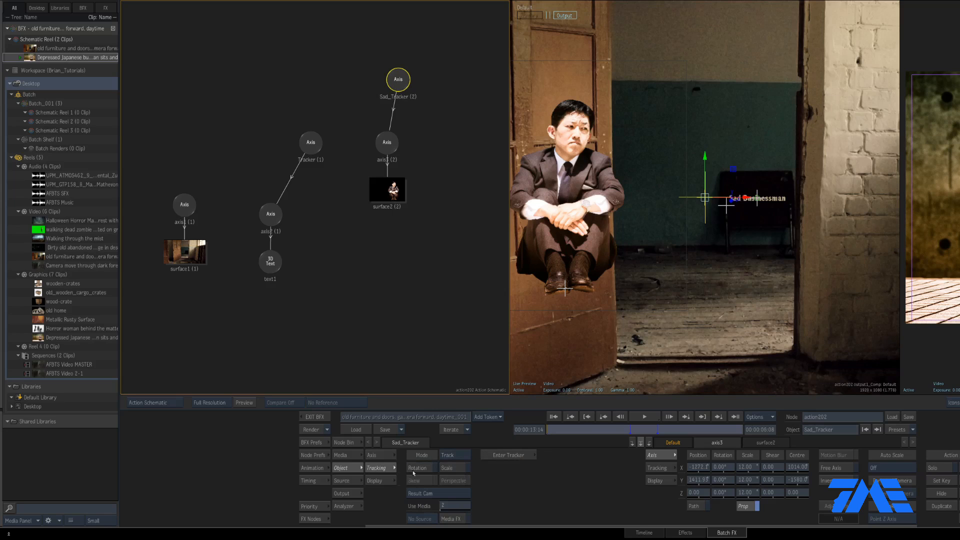
click(509, 455)
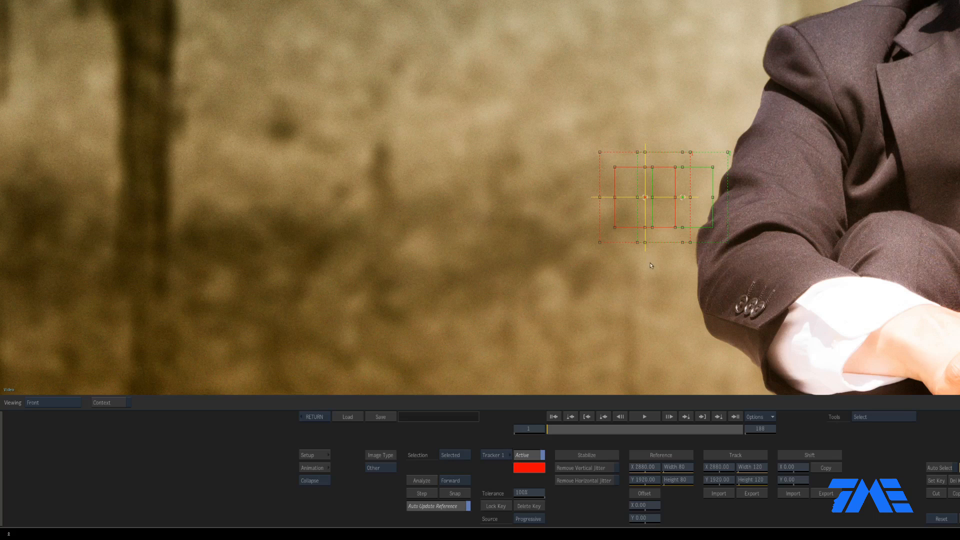
scroll(620, 290, down, 3)
scroll(621, 289, down, 5)
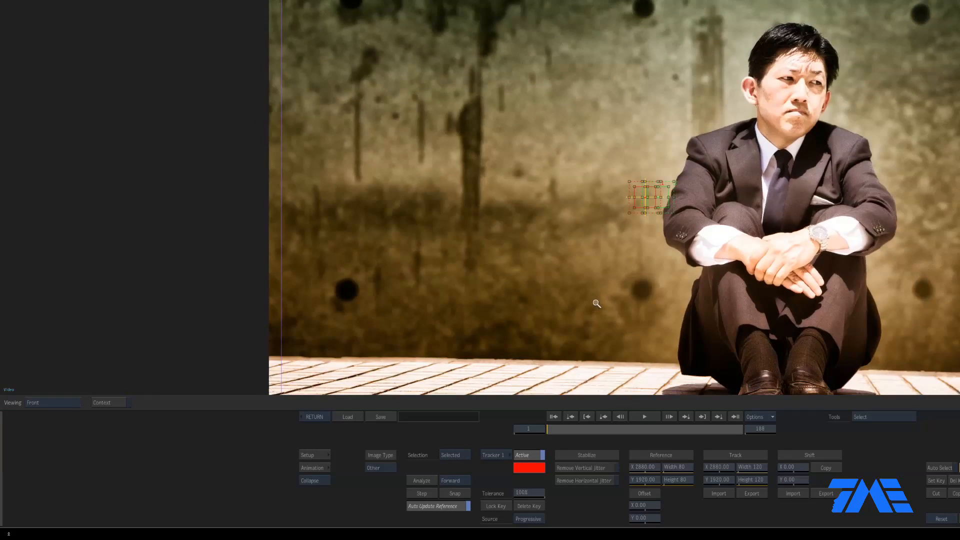
click(315, 417)
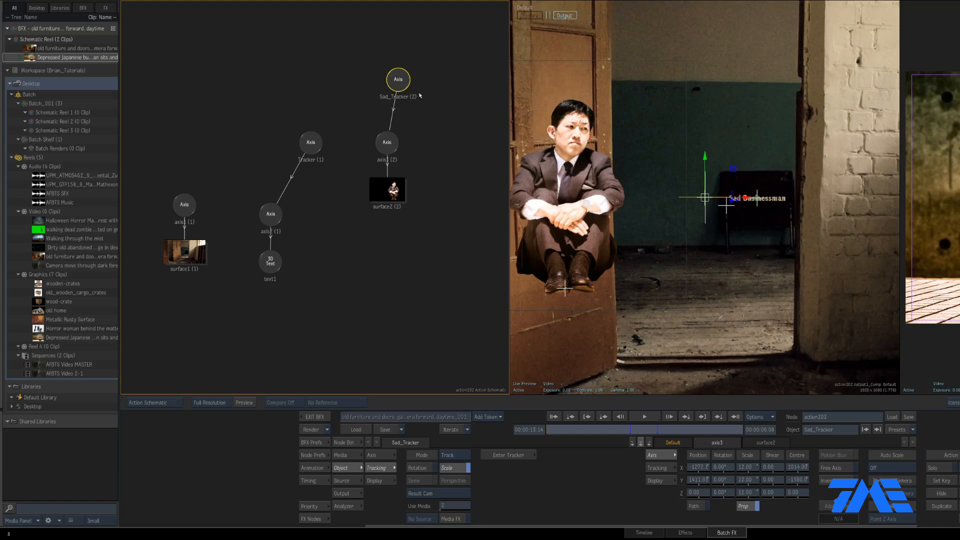
Set Use Media to 1 so Sad_Tracker's tracker runs on the abandoned-house footage
click(455, 506)
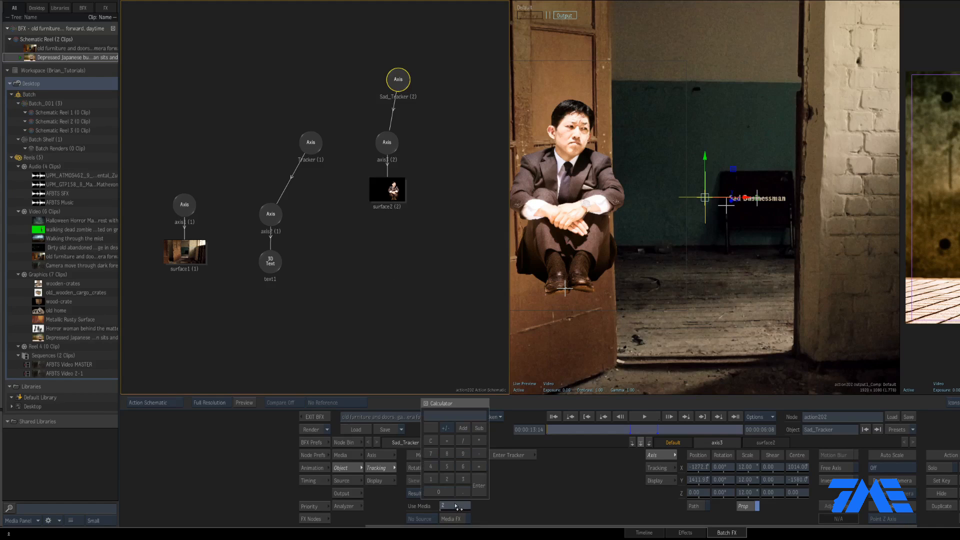
key(Return)
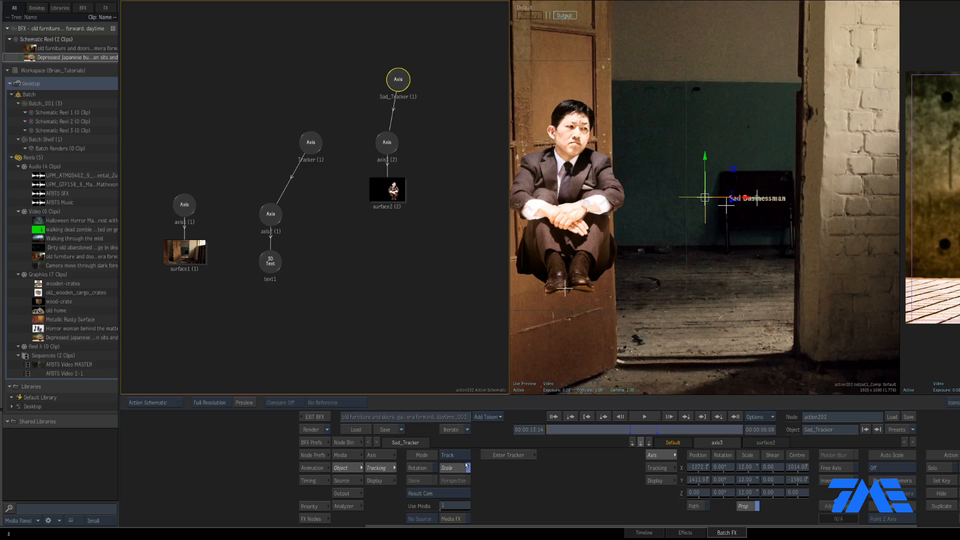
click(508, 455)
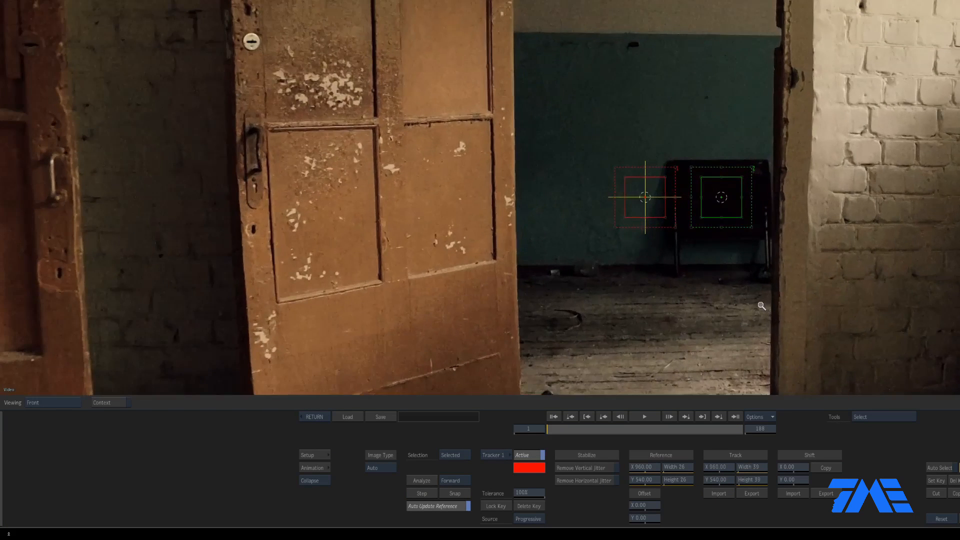
Place Tracker 1 on a floor spot and Tracker 2 on the wall, then analyze both
drag(645, 197, 556, 269)
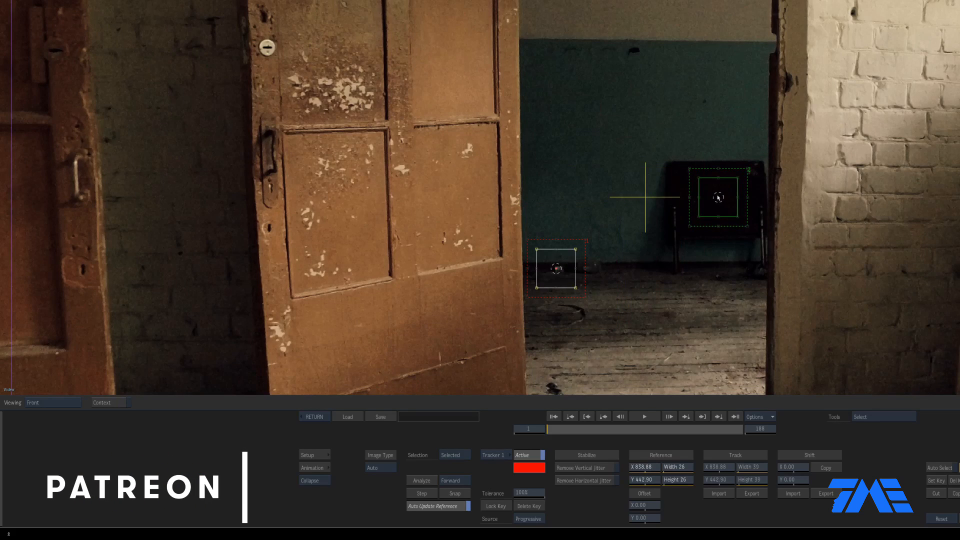
drag(718, 197, 632, 51)
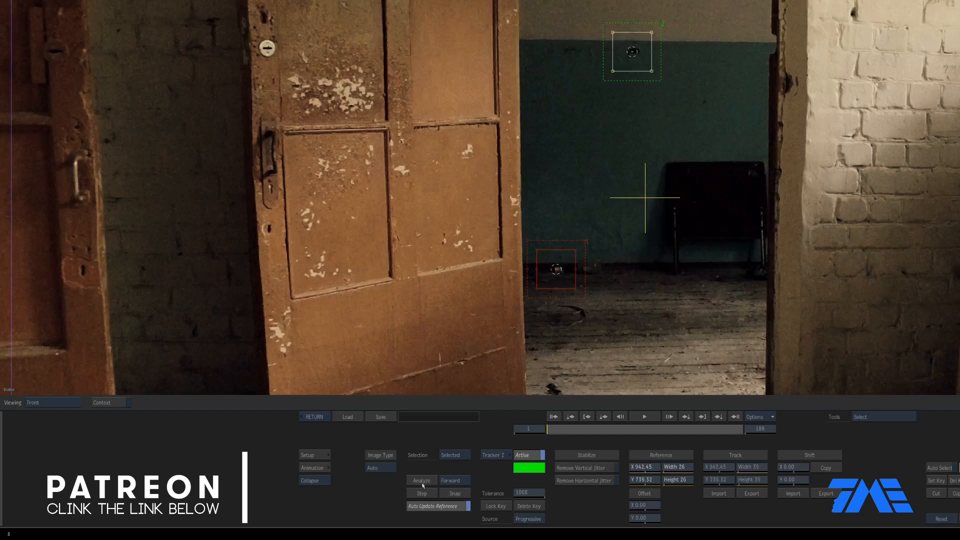
scroll(676, 304, down, 2)
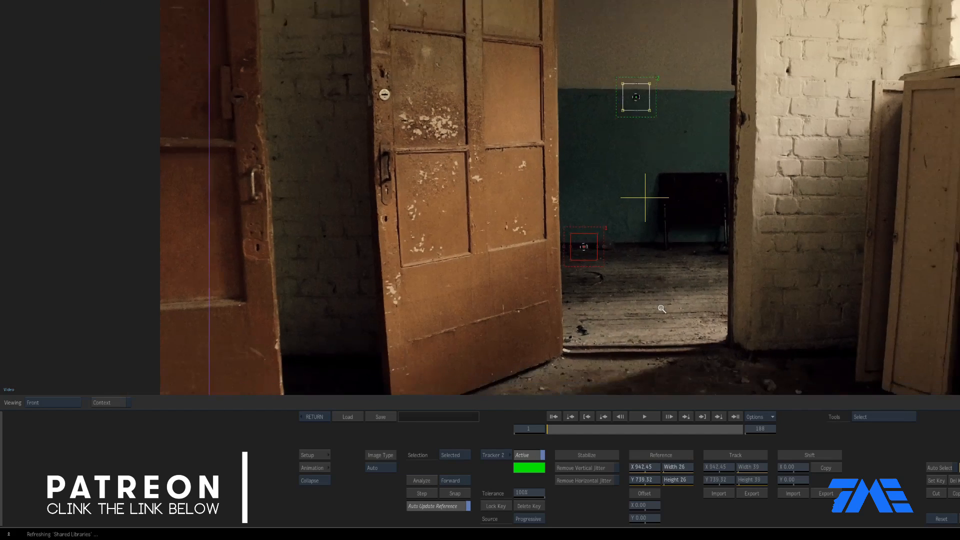
click(421, 481)
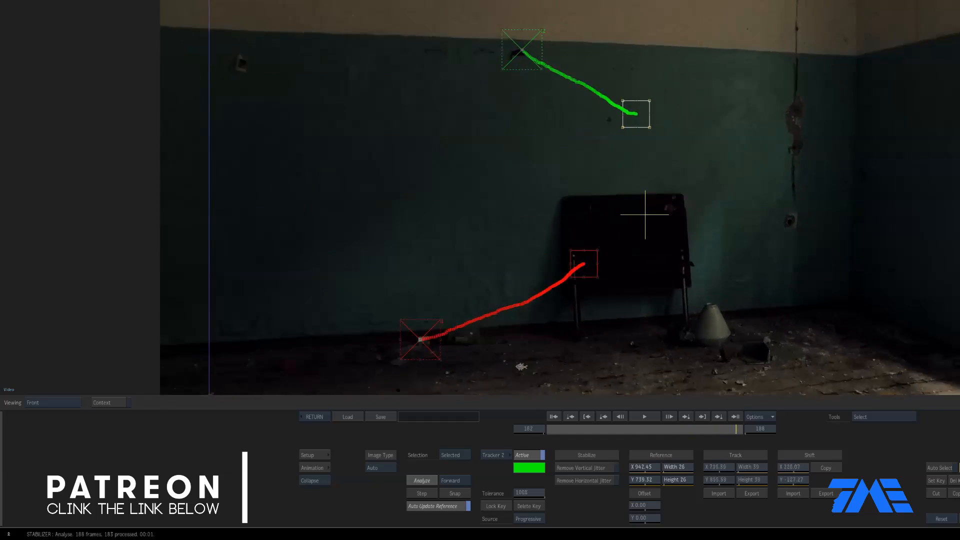
Review the tracked motion, go back to frame 1, and return to the Action setup
drag(590, 429, 623, 429)
drag(552, 433, 533, 434)
click(311, 417)
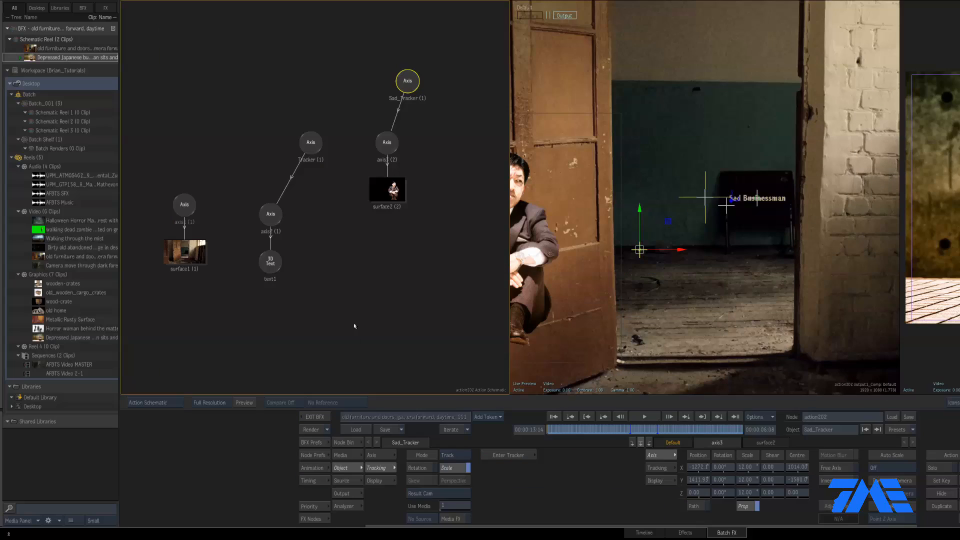
Apply Adjust Offset on Sad_Tracker so the businessman returns to his original place
click(383, 458)
click(559, 509)
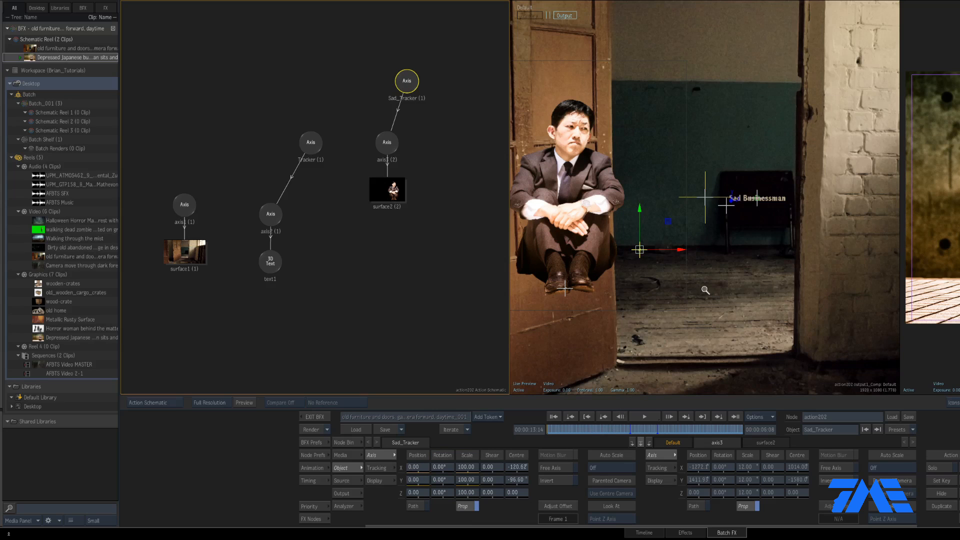
scroll(706, 295, down, 3)
Show Current Node in the viewer and scrub to 00:00:19:21 to check the tracked motion
key(F5)
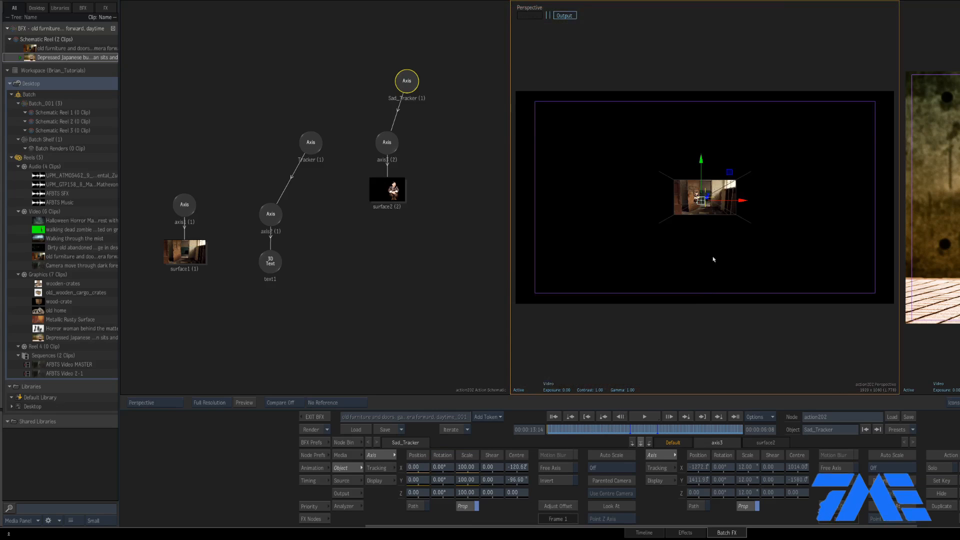
click(162, 402)
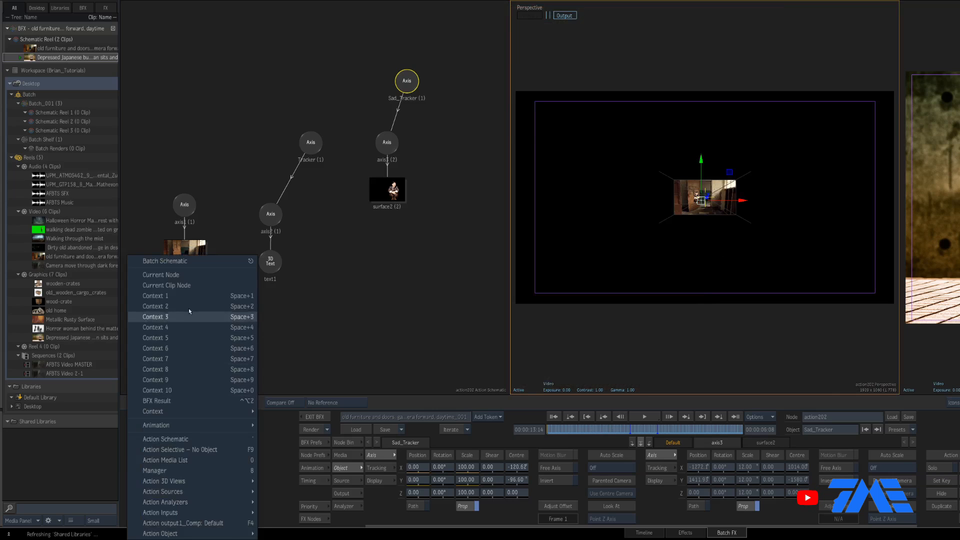
click(190, 275)
scroll(734, 288, down, 3)
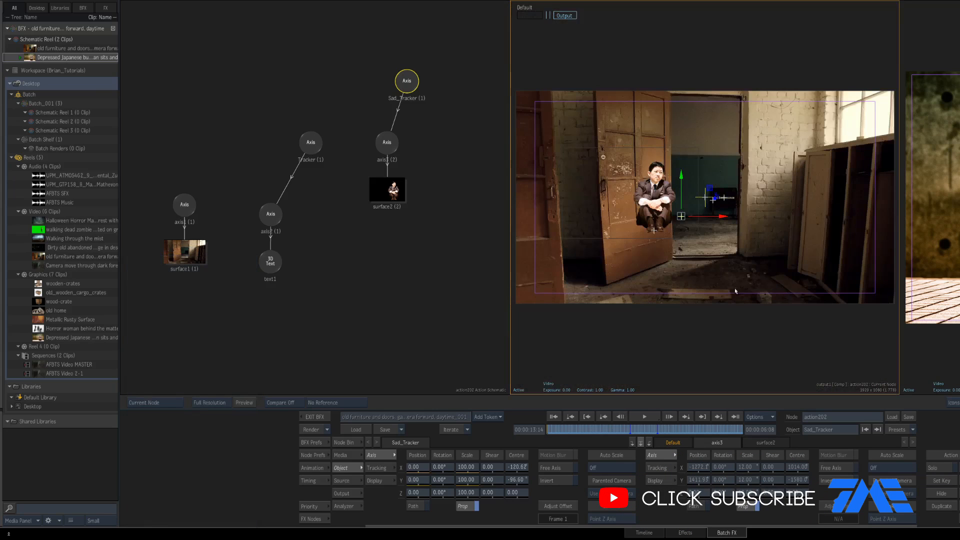
click(633, 430)
drag(634, 430, 743, 429)
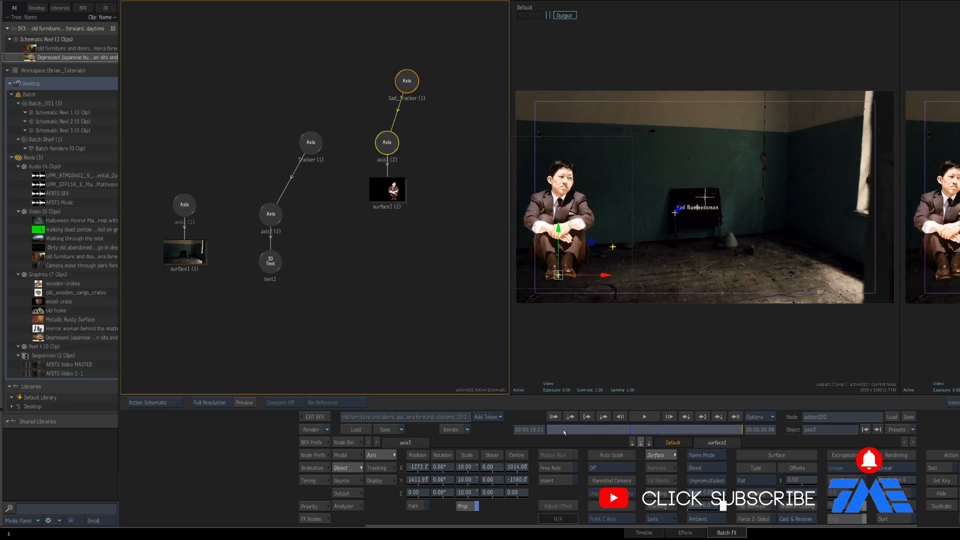
click(564, 431)
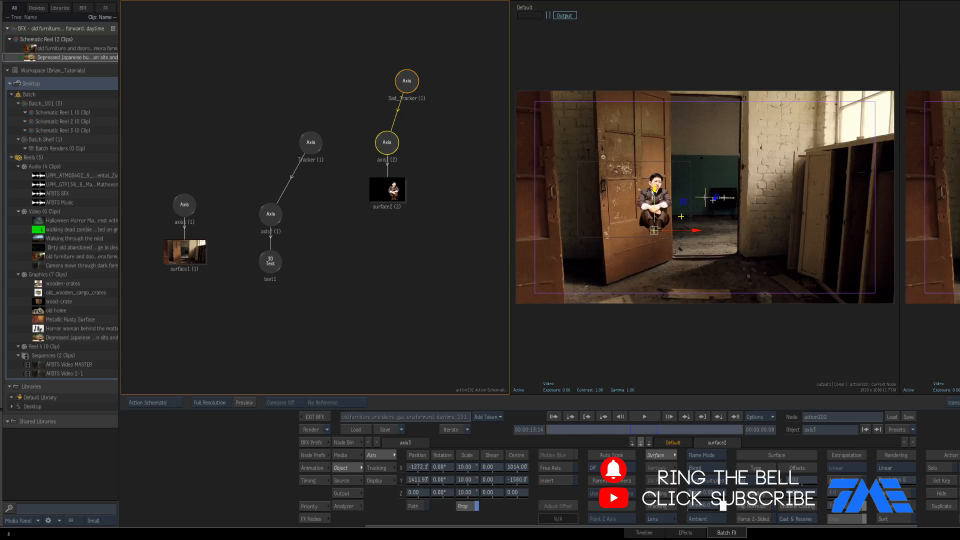